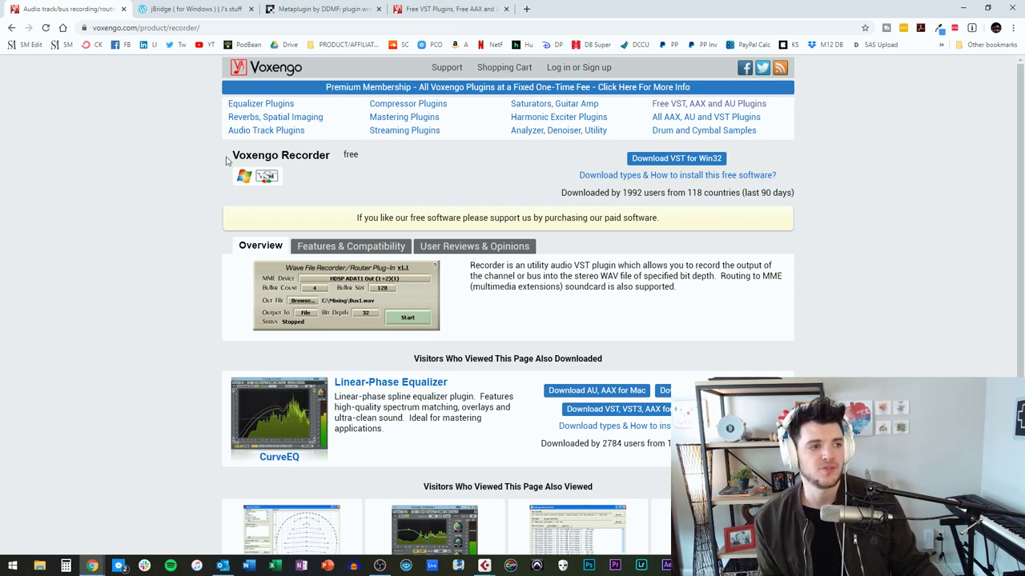
# - Highlight the Voxengo Recorder name, then highlight 'jBridge' on the jBridge for Windows page
pyautogui.moveTo(229, 160); pyautogui.dragTo(327, 156)
pyautogui.click(345, 161)
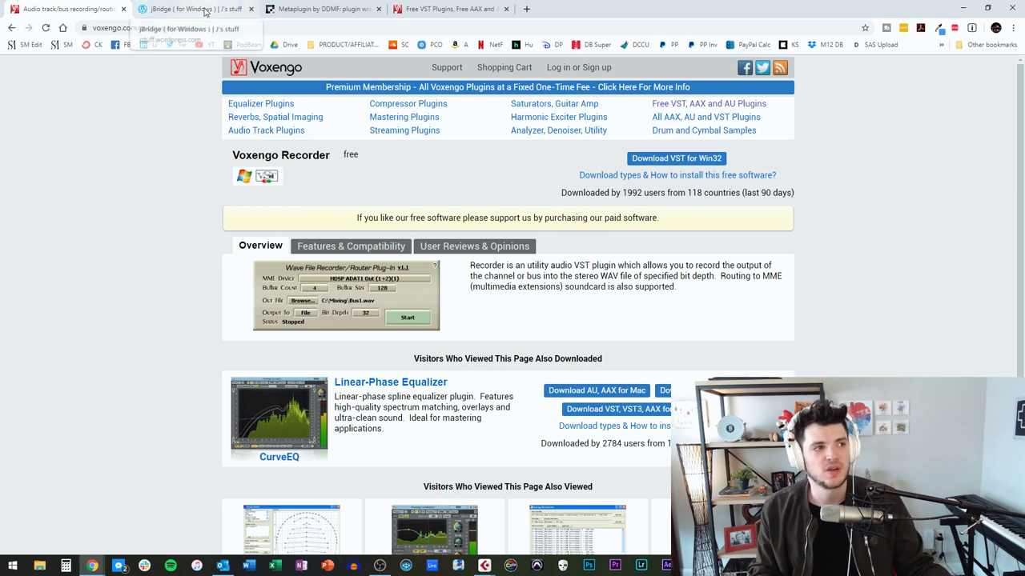
pyautogui.click(208, 10)
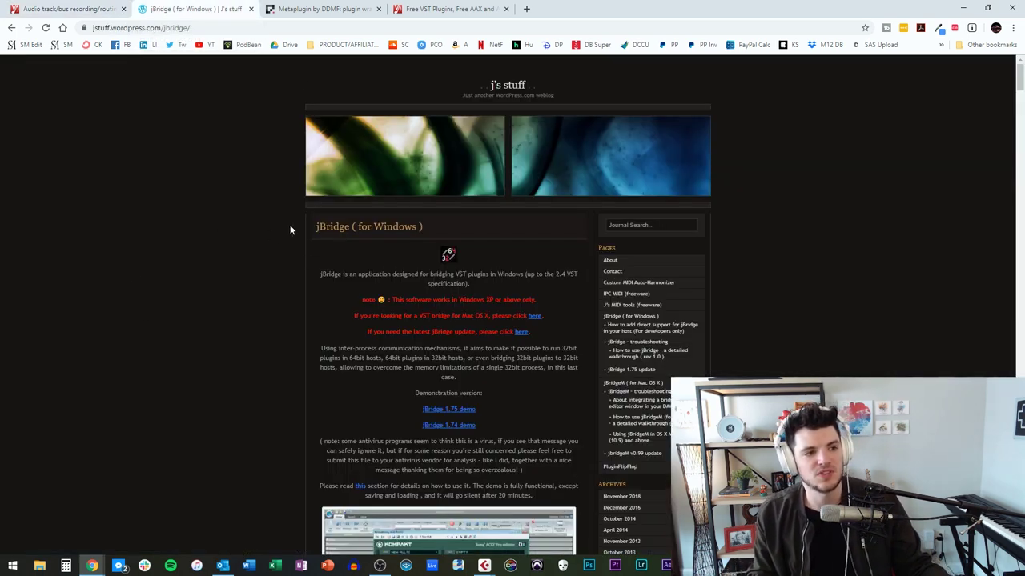
pyautogui.scroll(-1, 293, 237)
pyautogui.doubleClick(330, 220)
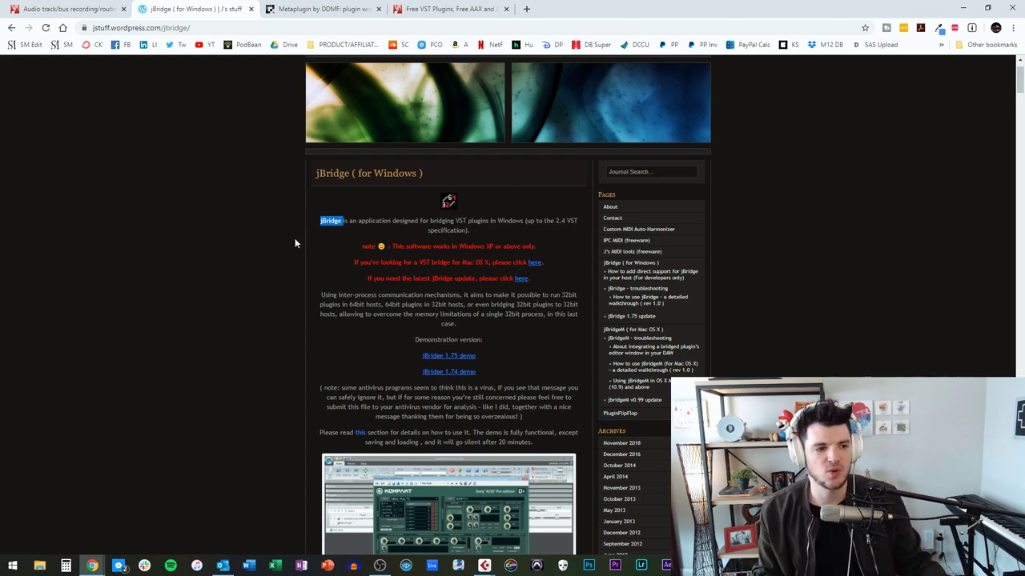
# - Scroll down through the jBridge page and back up to the top
pyautogui.click(289, 252)
pyautogui.scroll(-5, 304, 214)
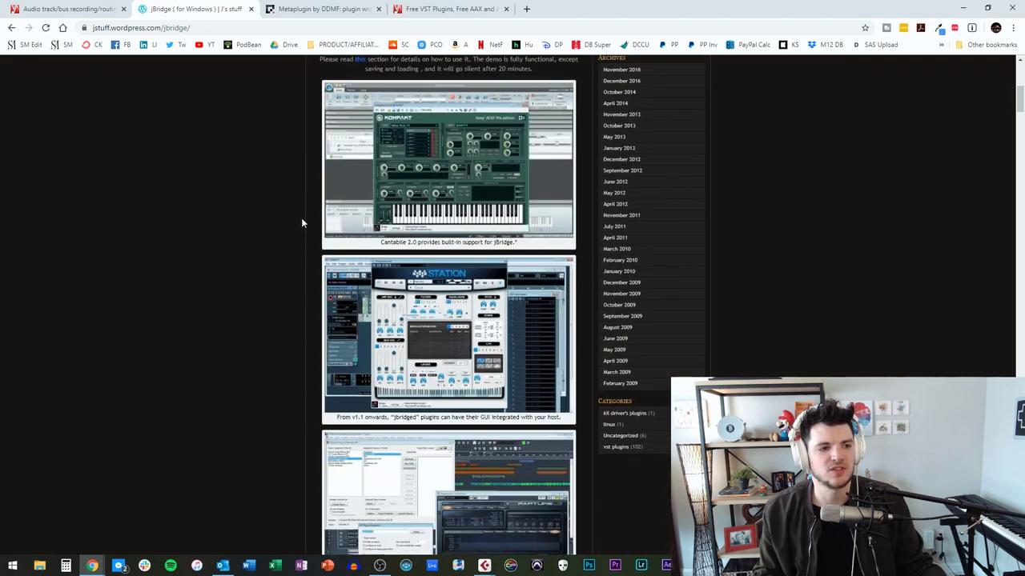
pyautogui.scroll(-10, 298, 210)
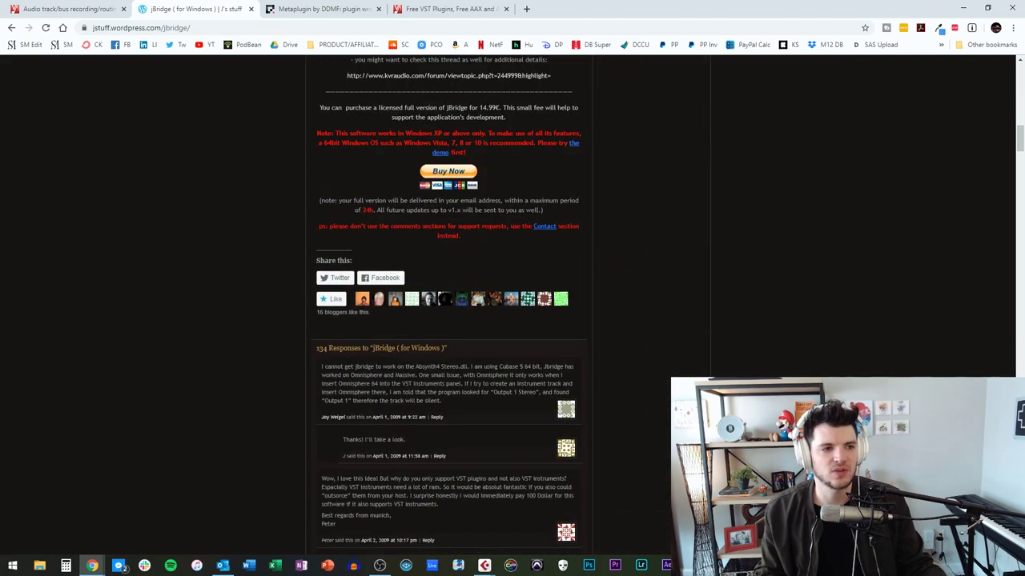
pyautogui.scroll(15, 277, 138)
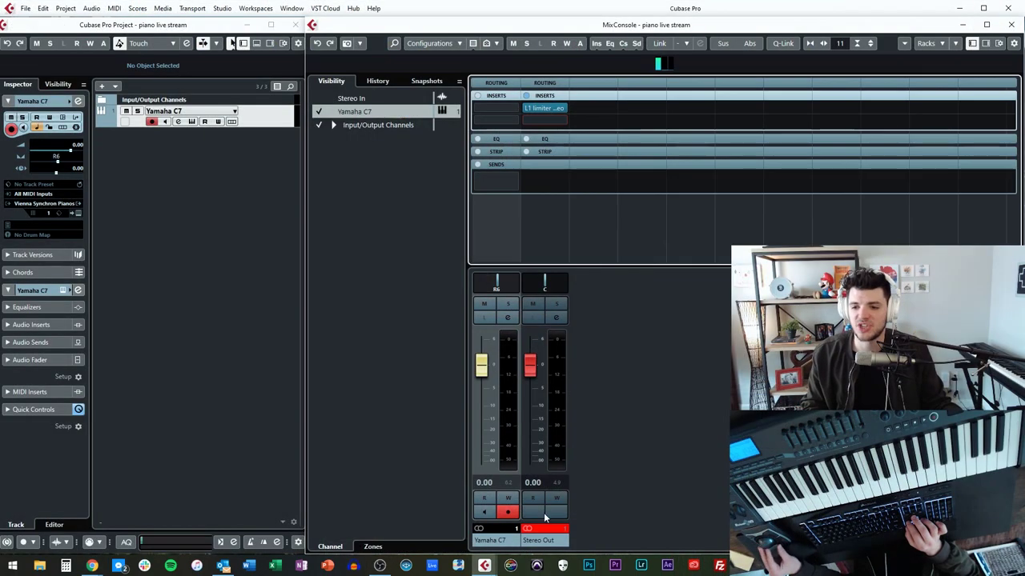
# - Search 'voxengo' and insert VoxengoRecorder.64 into Stereo Out's second insert slot
pyautogui.click(557, 120)
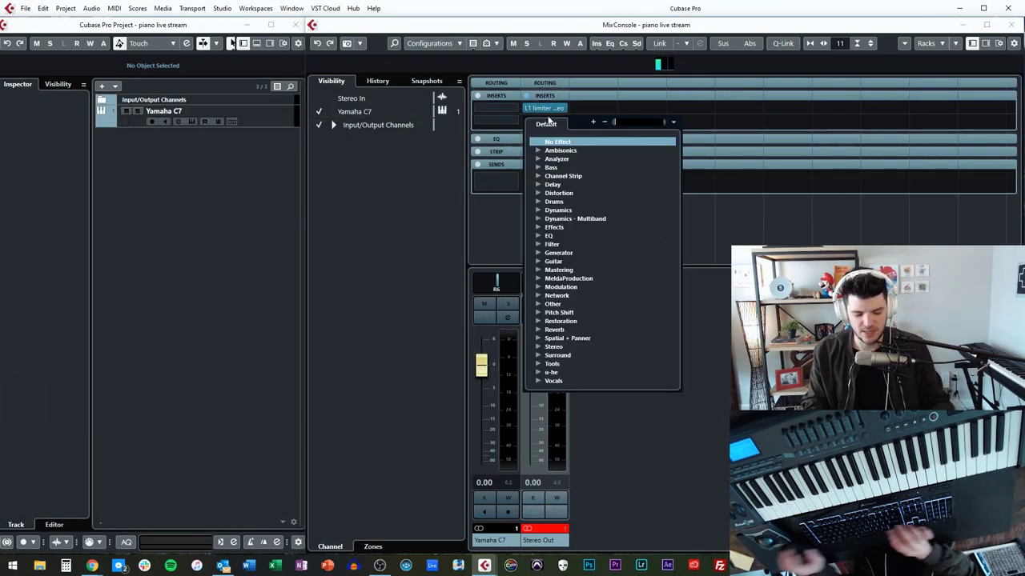
pyautogui.write('voxengo')
pyautogui.press('Return')
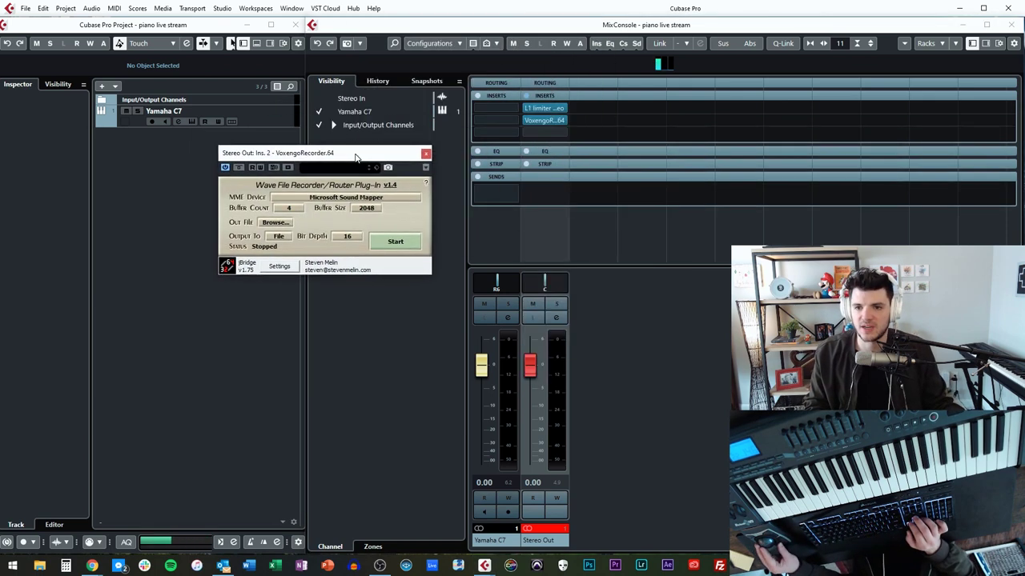
# - Set the Voxengo recorder output to Focusrite USB at 24-bit depth and start it
pyautogui.click(311, 200)
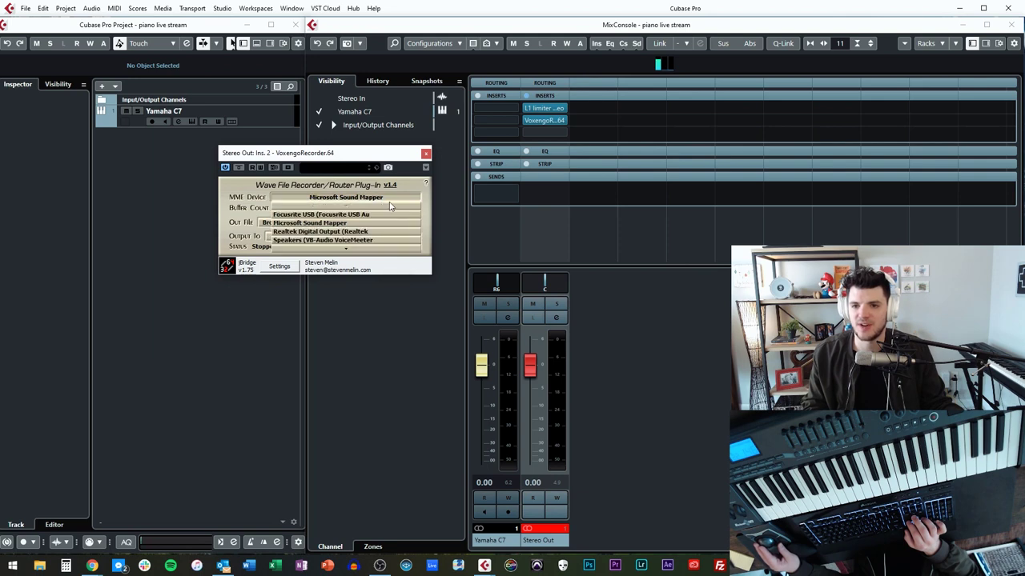
pyautogui.click(331, 215)
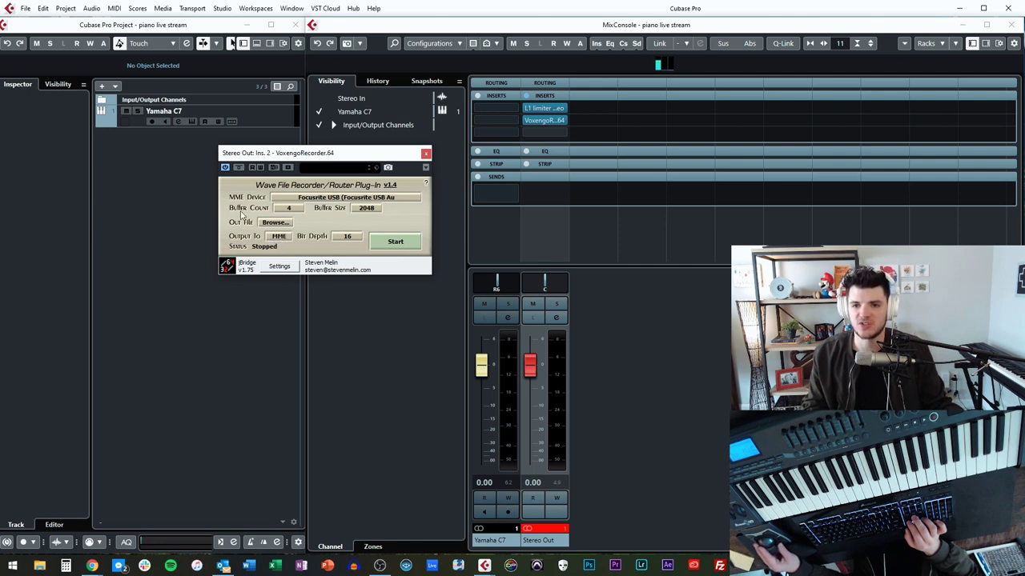
pyautogui.click(341, 238)
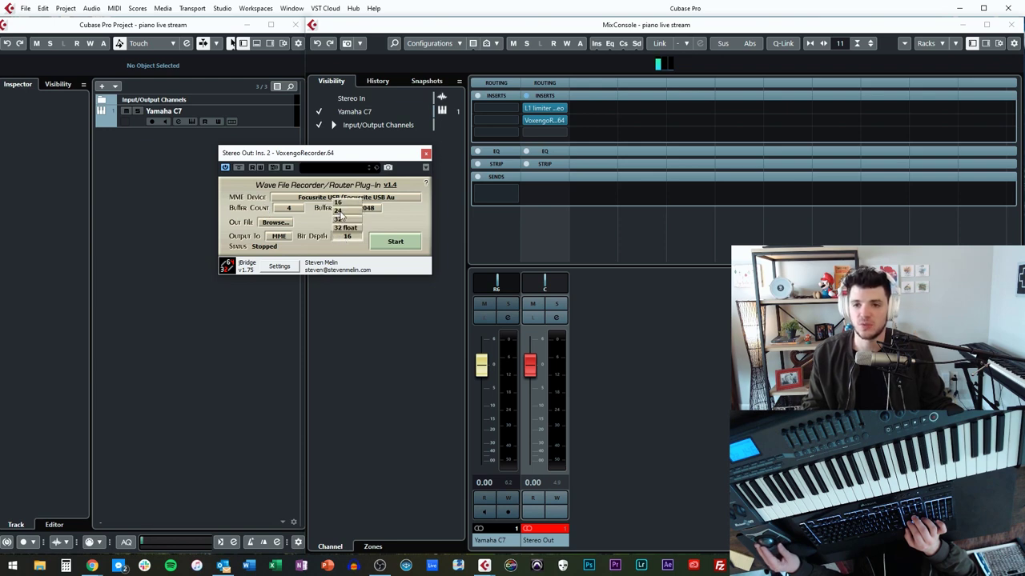
pyautogui.click(340, 212)
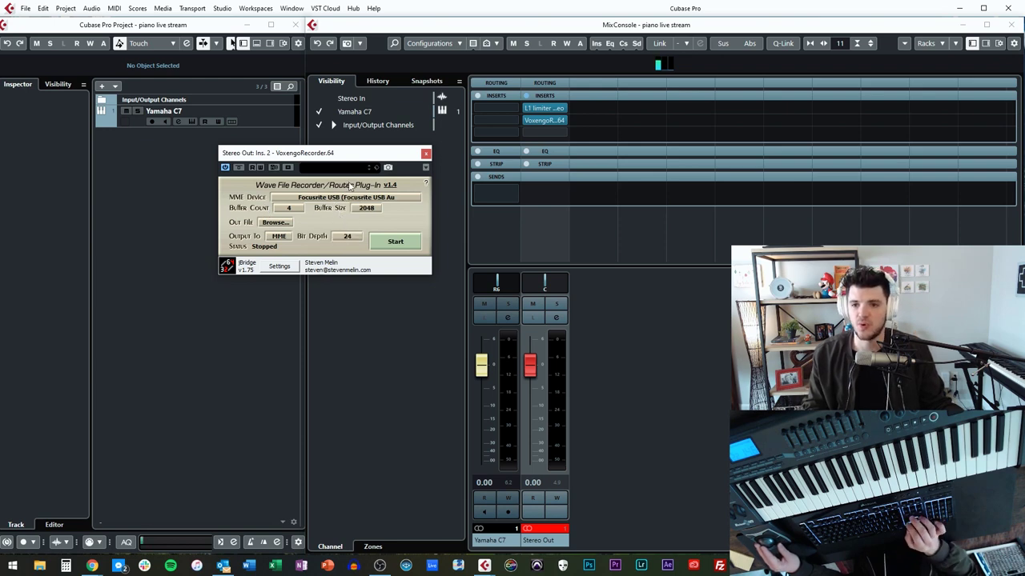
pyautogui.moveTo(354, 159); pyautogui.dragTo(262, 165)
pyautogui.click(303, 248)
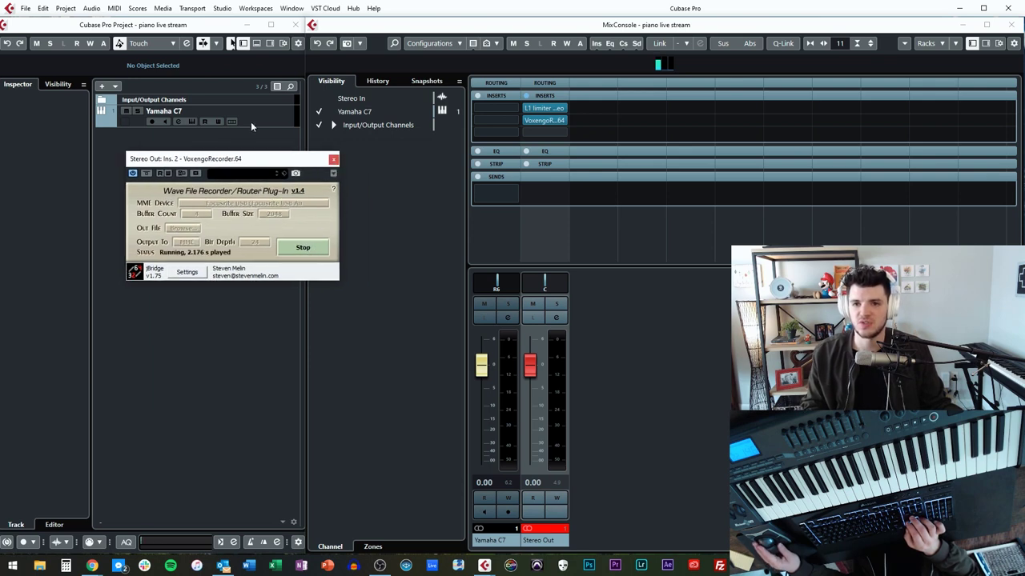
# - Arm the Yamaha C7 track, switch the streaming scene layout, and move the recorder window
pyautogui.click(251, 124)
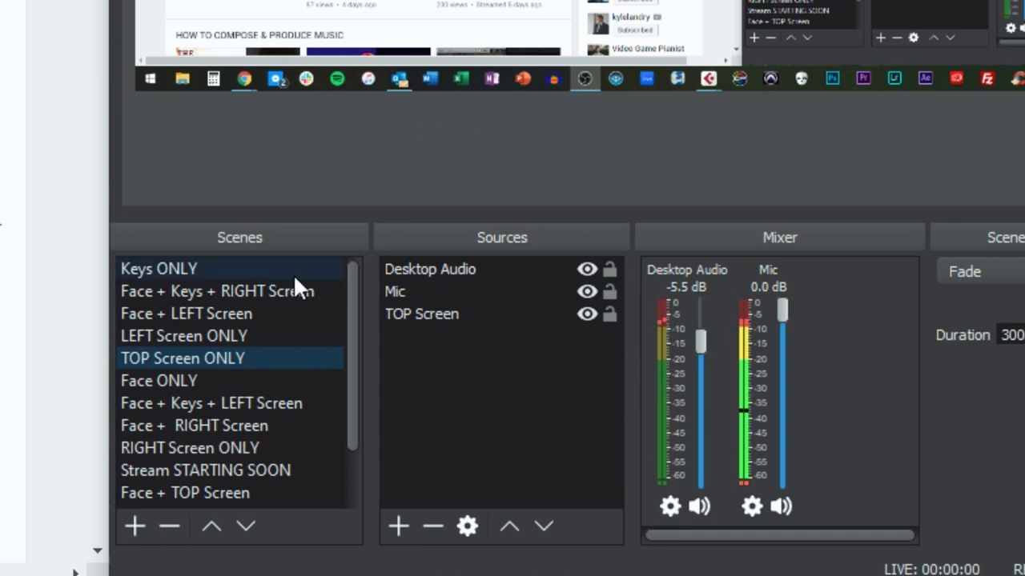
pyautogui.click(205, 313)
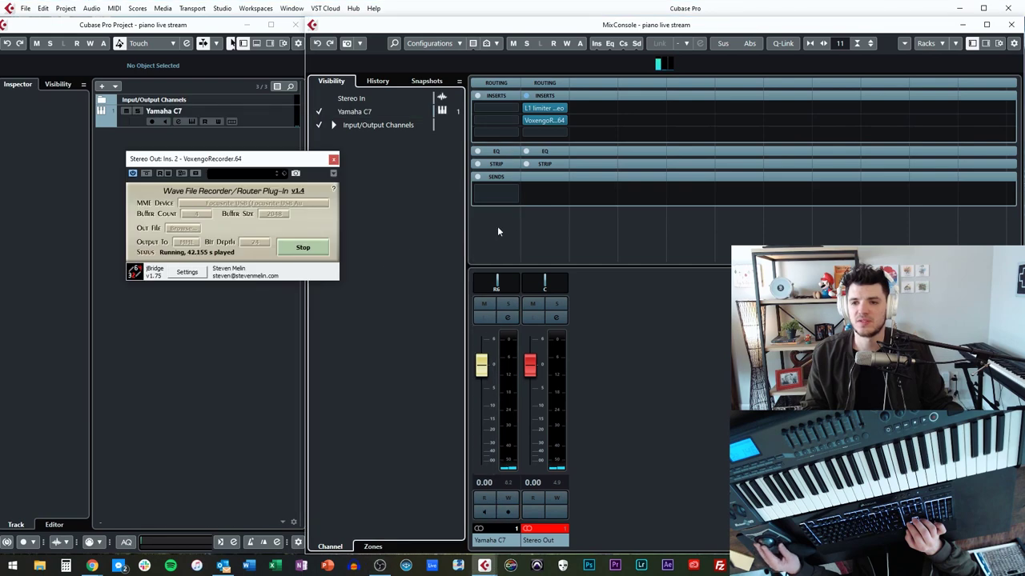
pyautogui.moveTo(223, 164); pyautogui.dragTo(256, 150)
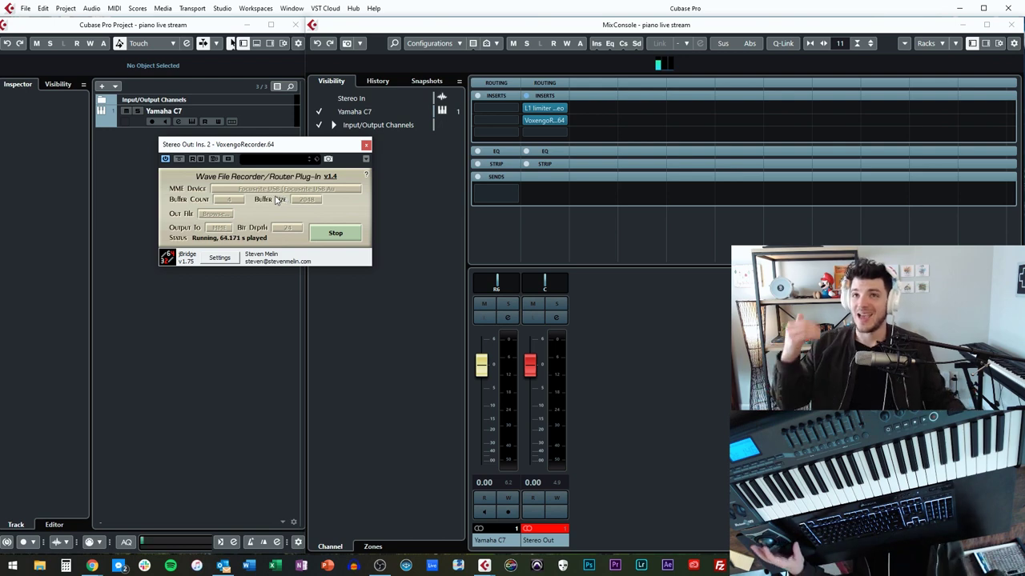
# - Arm the Yamaha C7 piano track and mute the computer's system sound
pyautogui.click(248, 114)
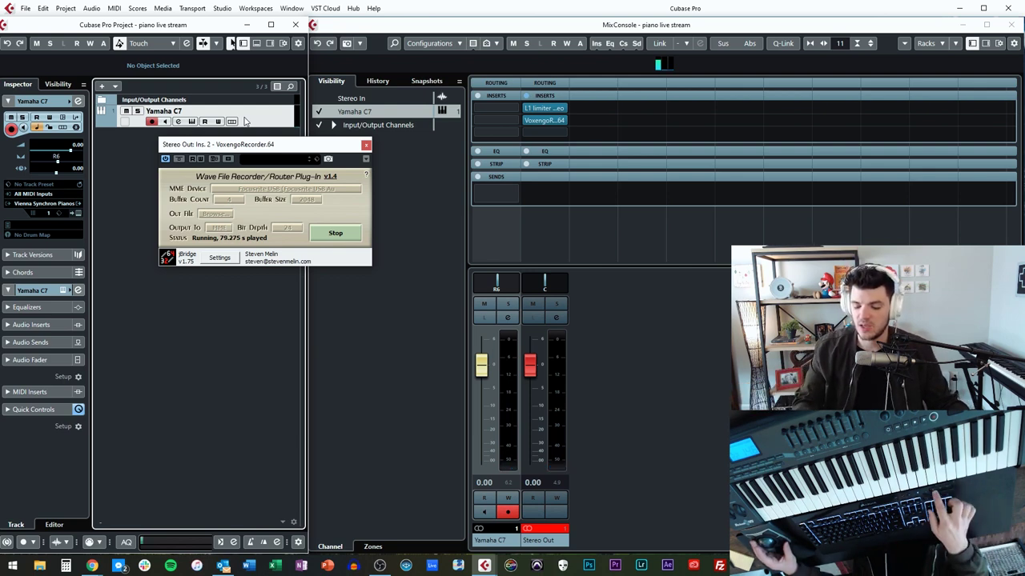
pyautogui.press('XF86AudioMute')
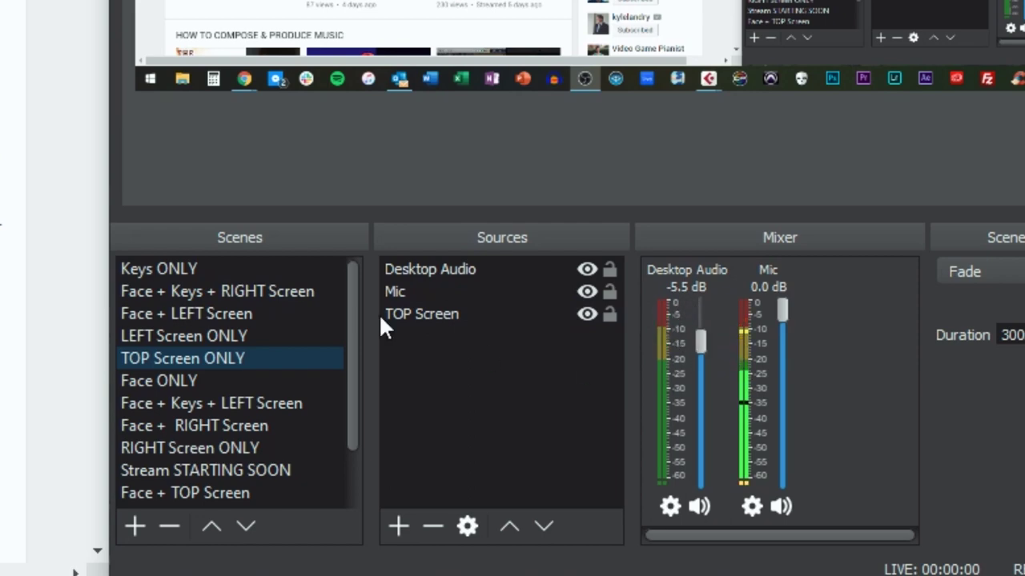
# - Switch scene layout, reopen the Voxengo recorder panel, and check then close the L1 limiter
pyautogui.click(200, 290)
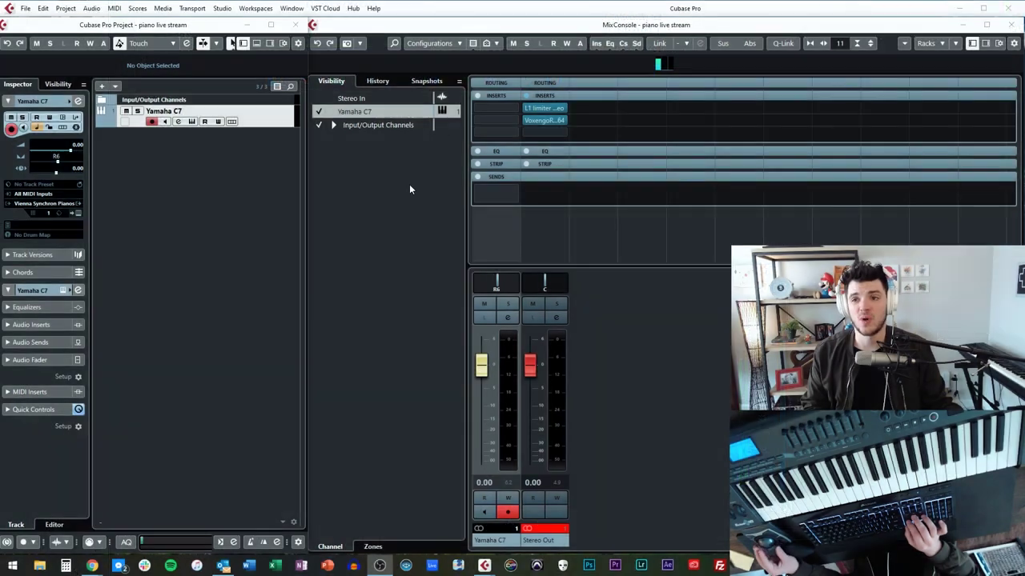
pyautogui.click(546, 120)
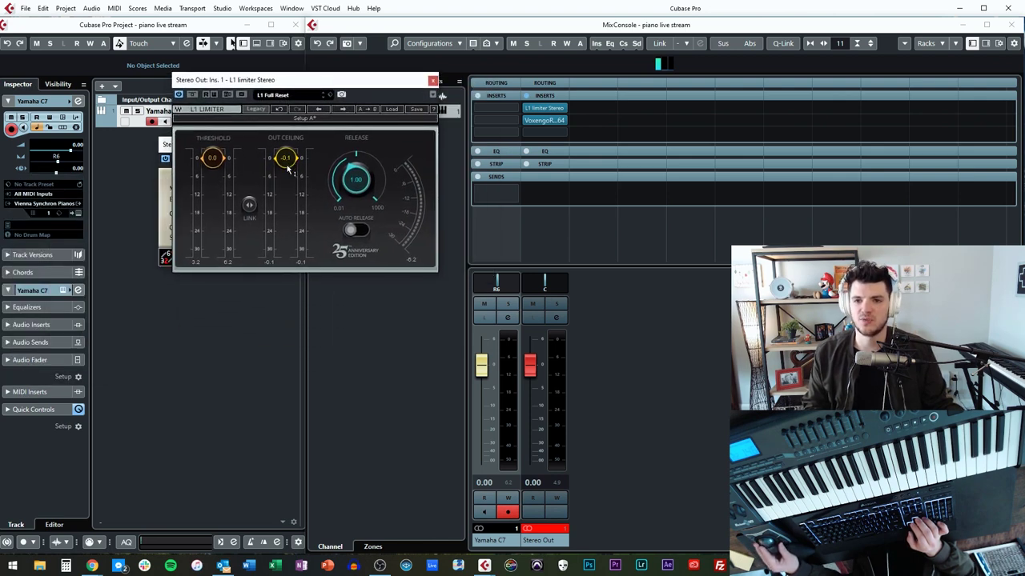
pyautogui.click(432, 81)
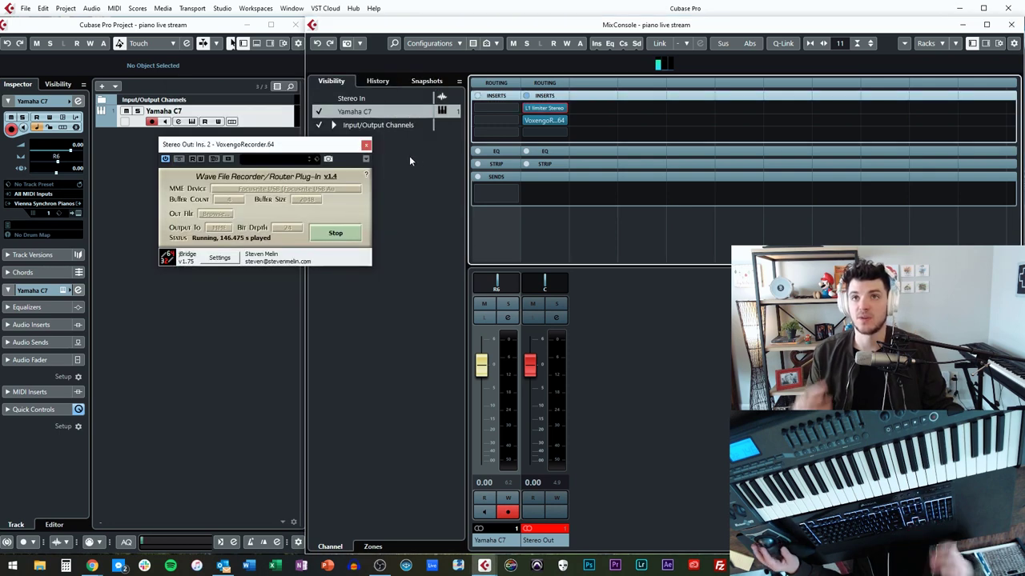
pyautogui.click(551, 113)
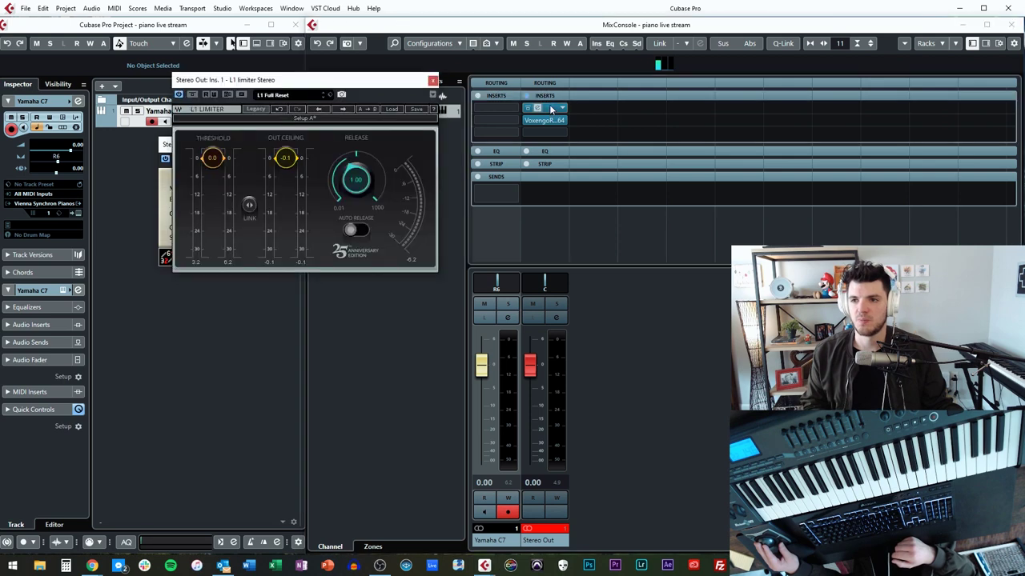
pyautogui.click(432, 81)
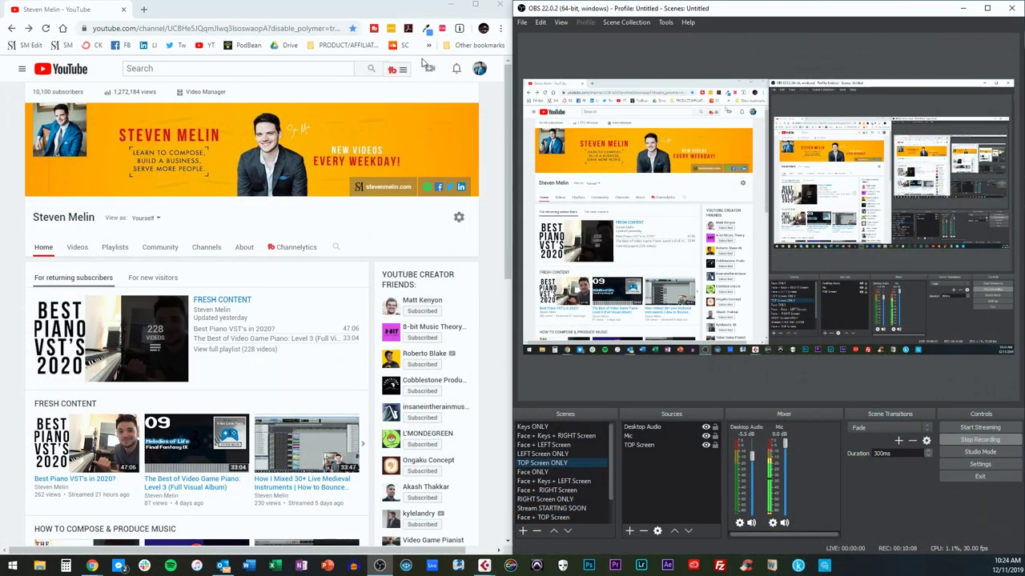
# - Via Create > Go live, make a new stream named 'test video' and copy its stream key
pyautogui.click(431, 69)
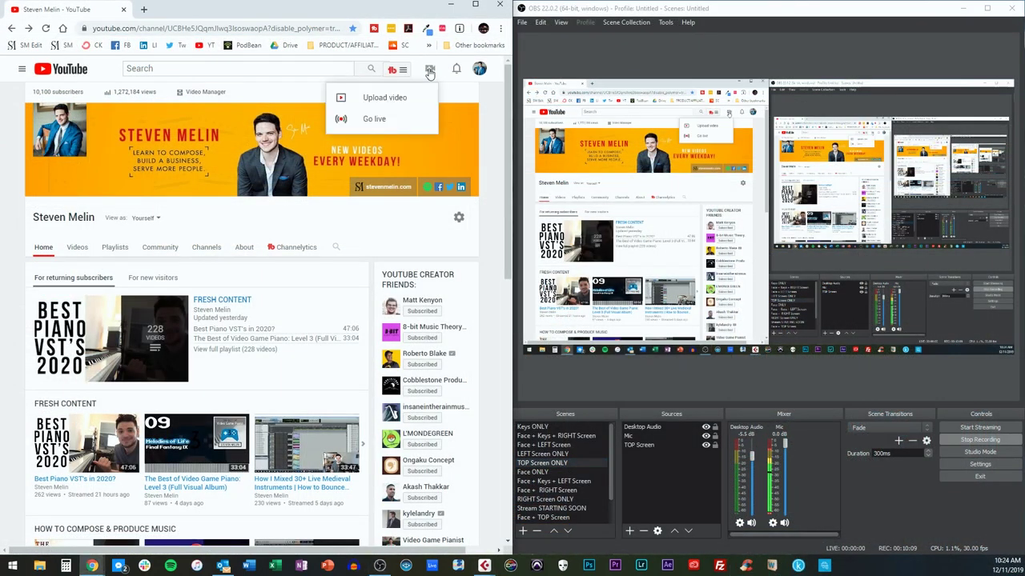
pyautogui.click(391, 120)
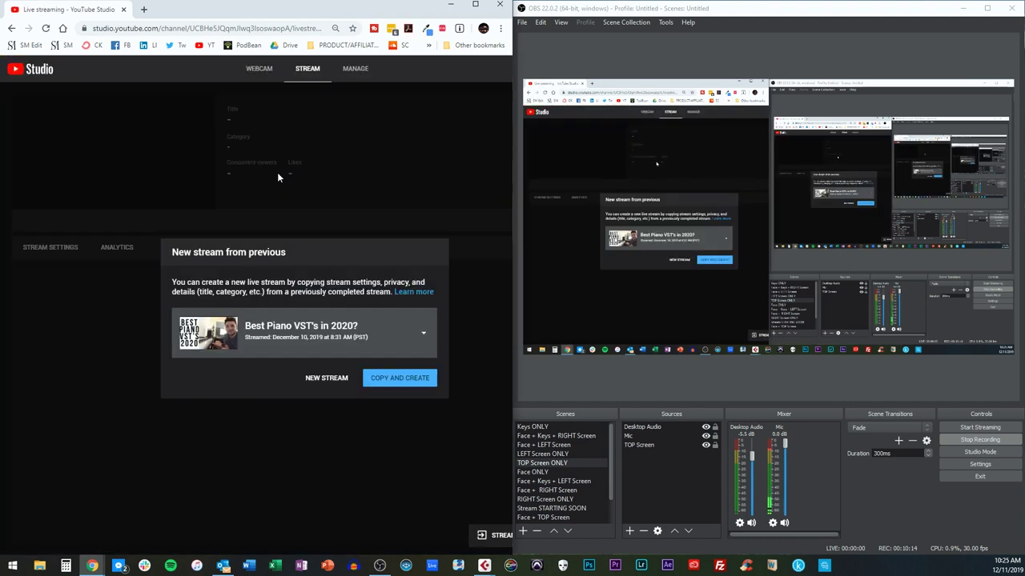
pyautogui.click(327, 379)
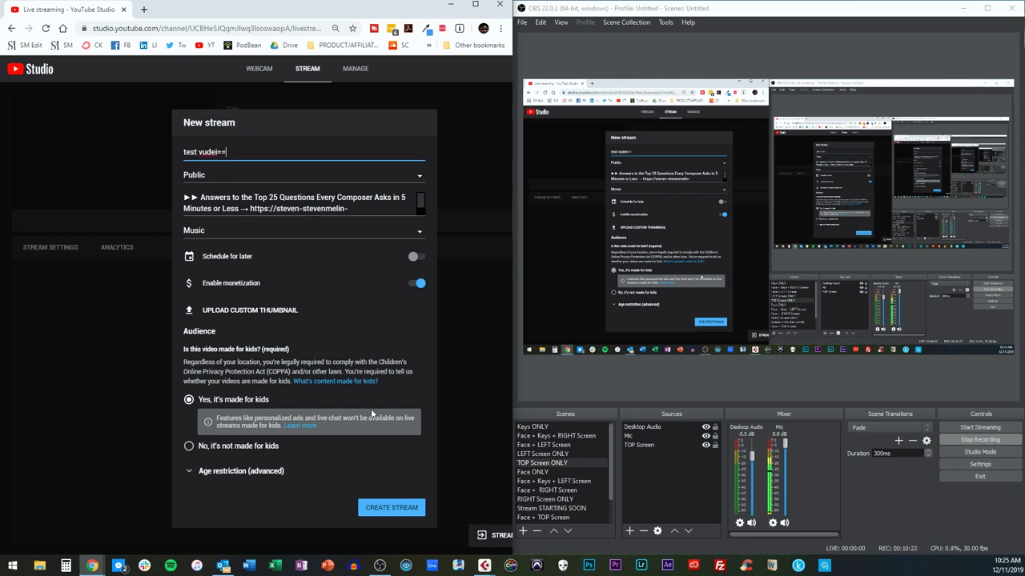
pyautogui.write('test video')
pyautogui.click(386, 509)
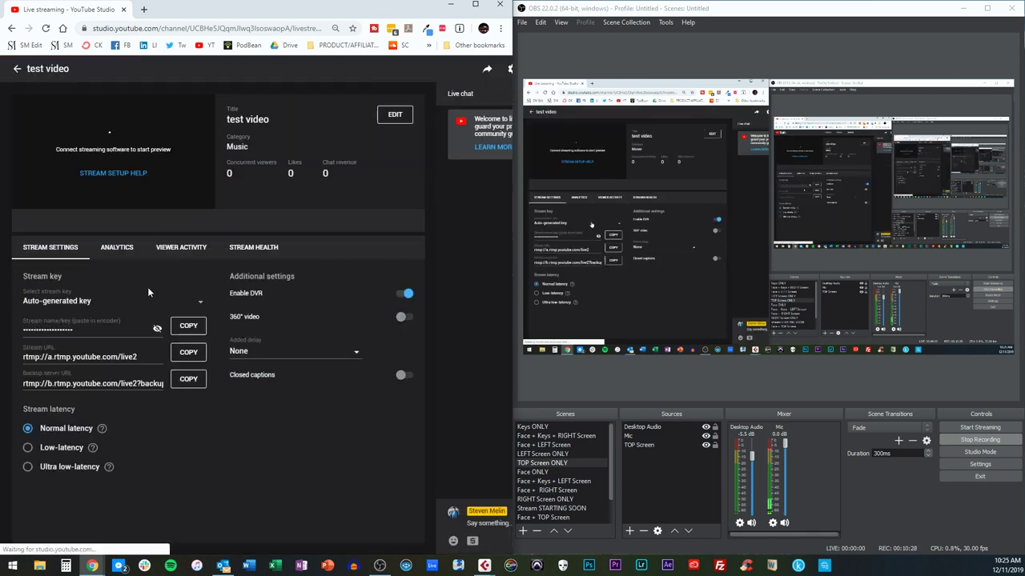
pyautogui.click(182, 331)
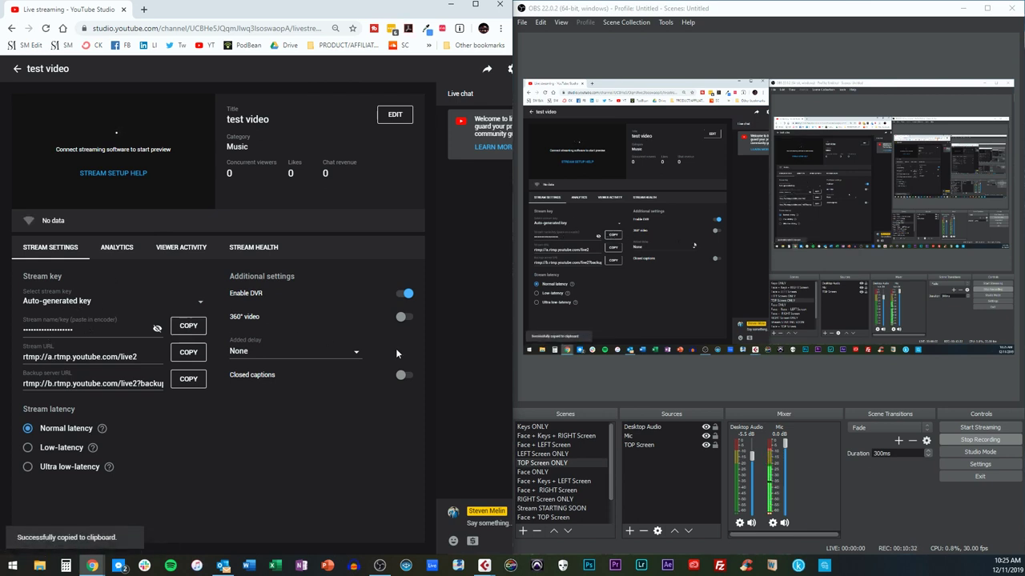
# - Replace the stream key in OBS Settings > Stream with the pasted YouTube key
pyautogui.click(980, 465)
pyautogui.click(543, 137)
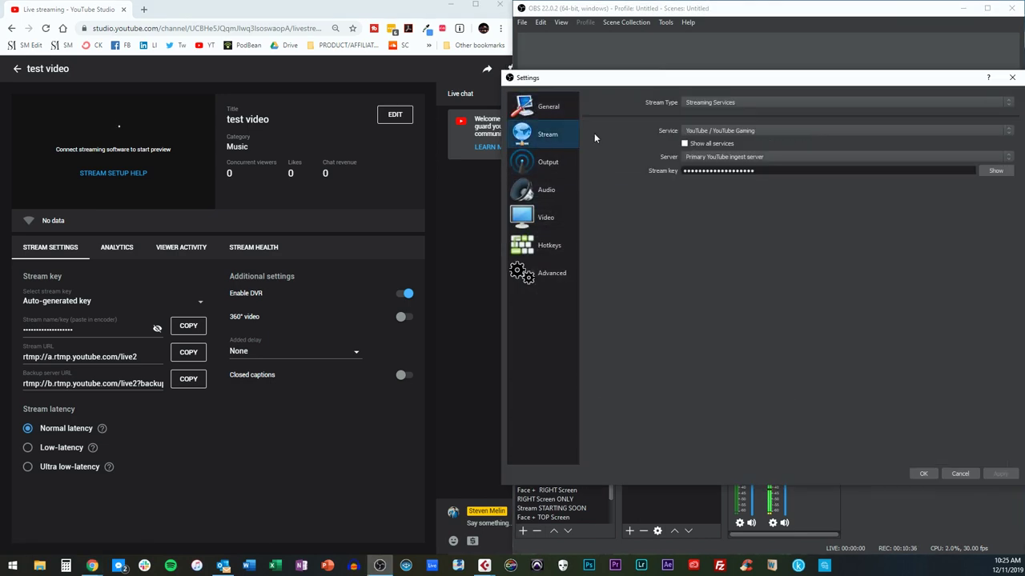
pyautogui.moveTo(767, 171); pyautogui.dragTo(685, 171)
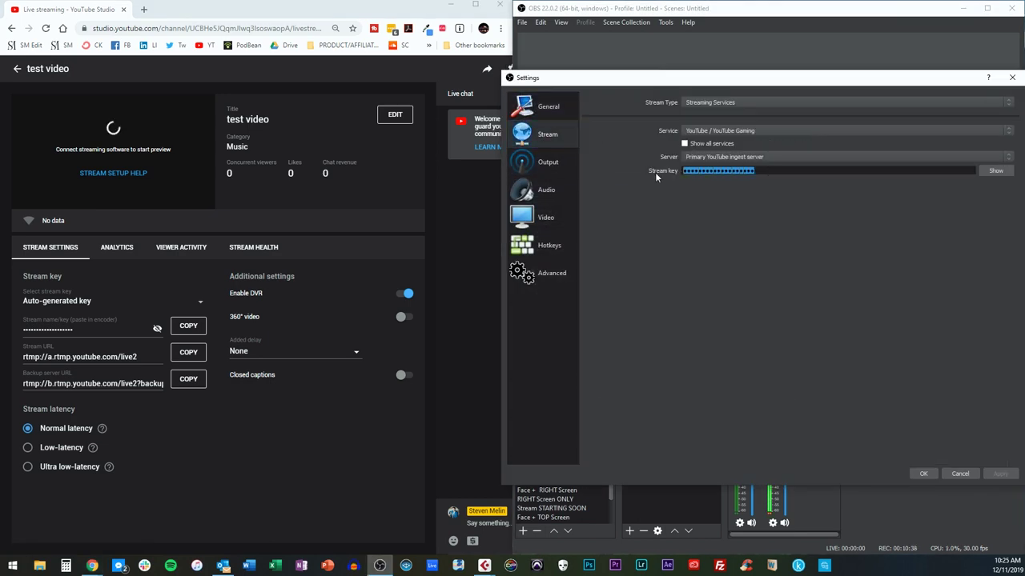
pyautogui.hotkey('ctrl', 'v')
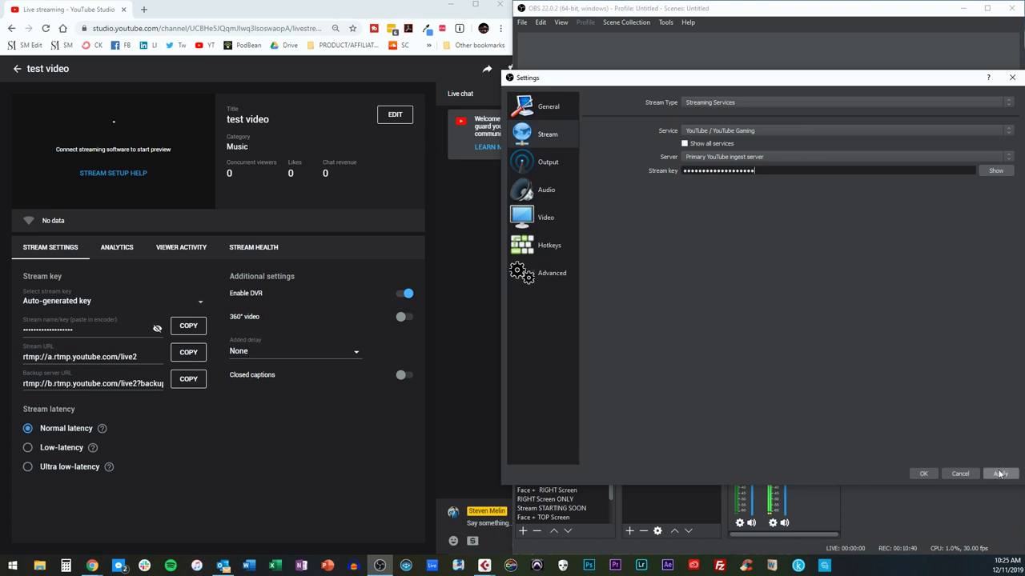
# - Compare the OBS key against YouTube's, hide both, then apply and close the settings
pyautogui.click(995, 171)
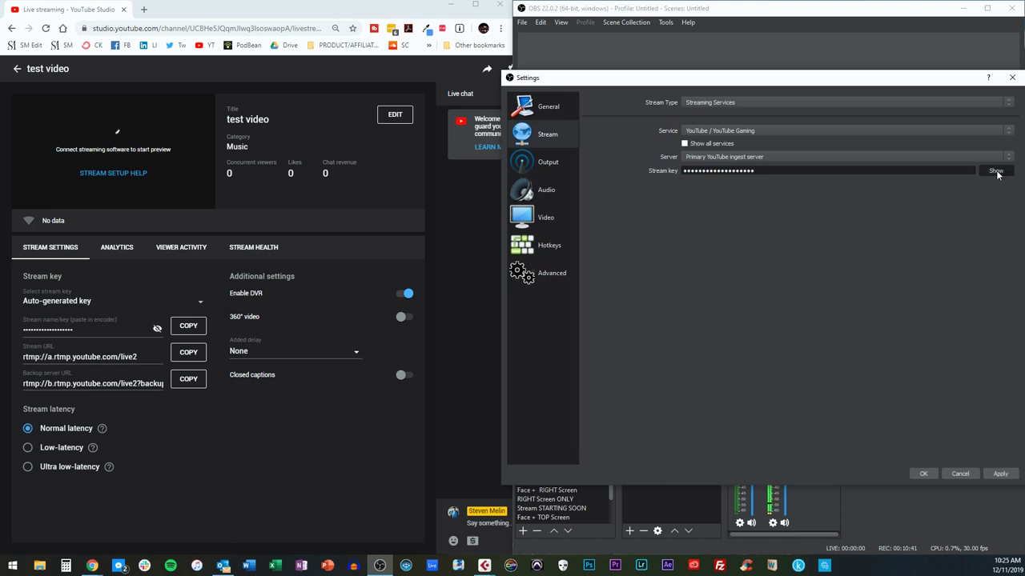
pyautogui.click(157, 329)
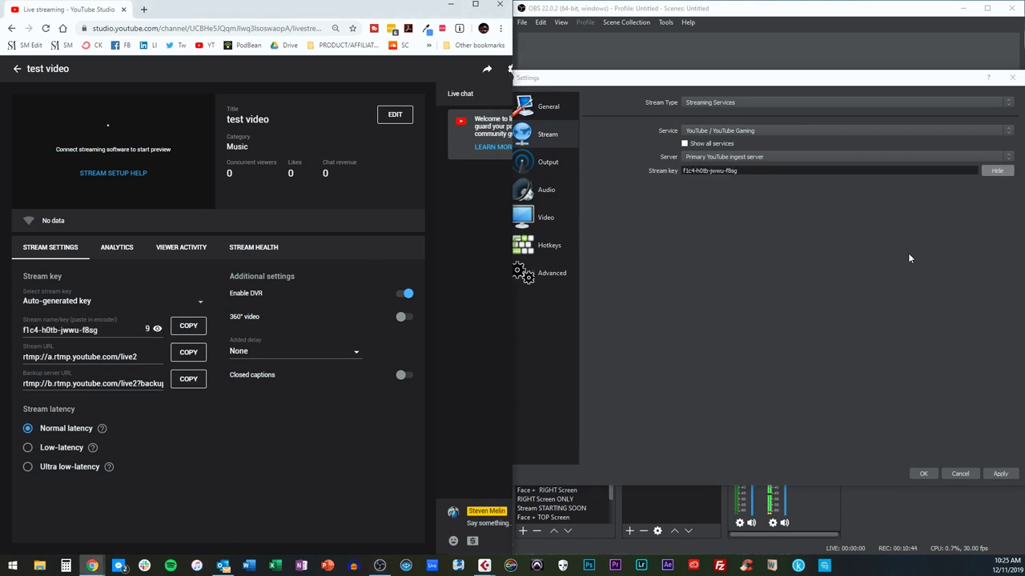
pyautogui.click(157, 328)
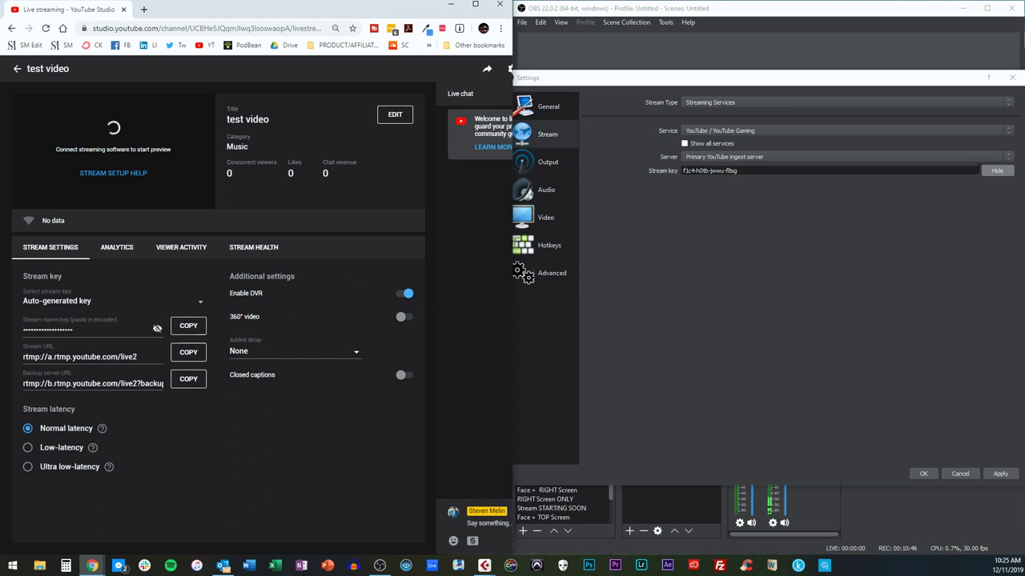
pyautogui.click(993, 170)
pyautogui.click(1001, 475)
pyautogui.click(922, 473)
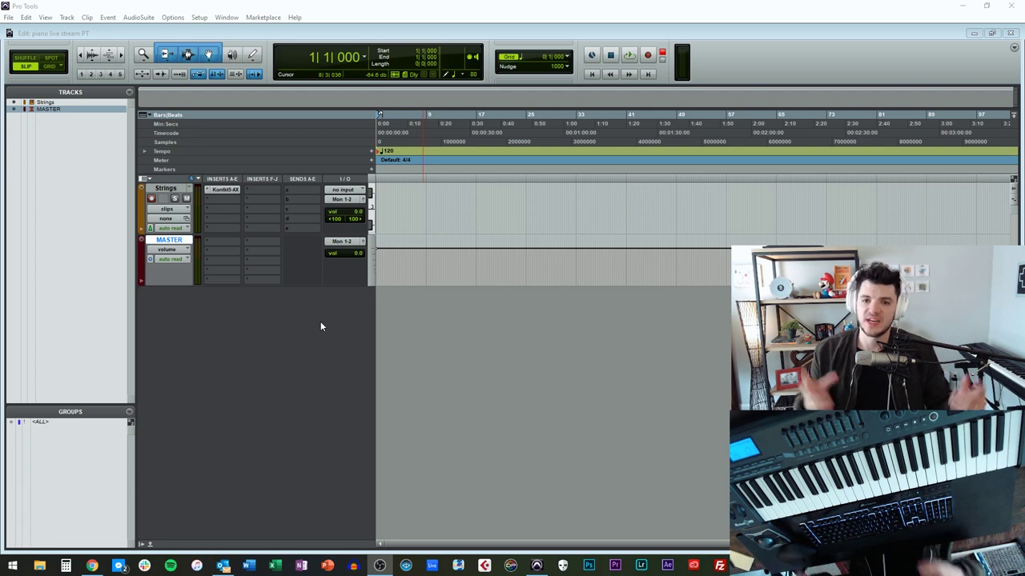
# - Focus the Pro Tools Edit window and select the Strings track
pyautogui.click(320, 324)
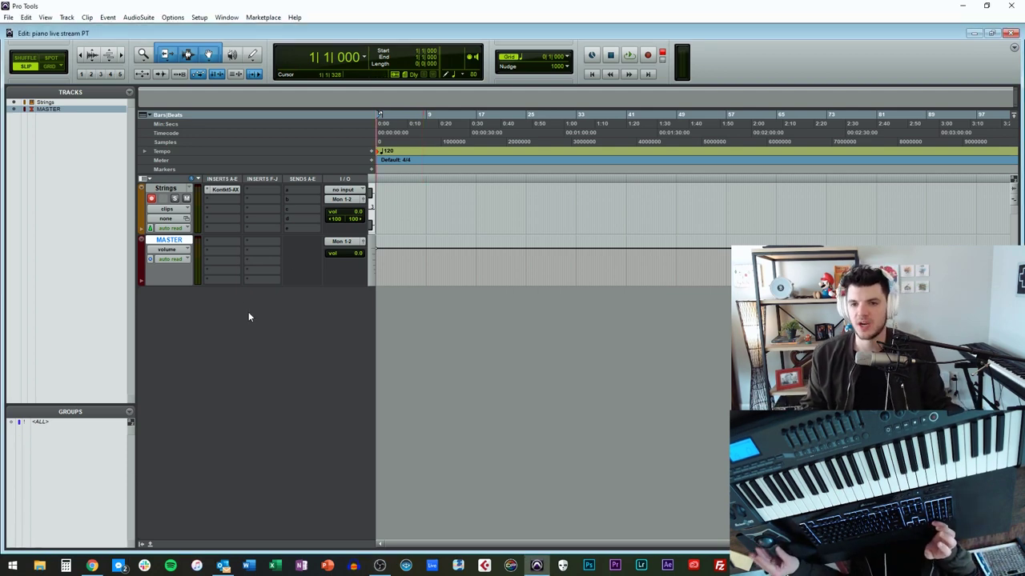
pyautogui.click(177, 190)
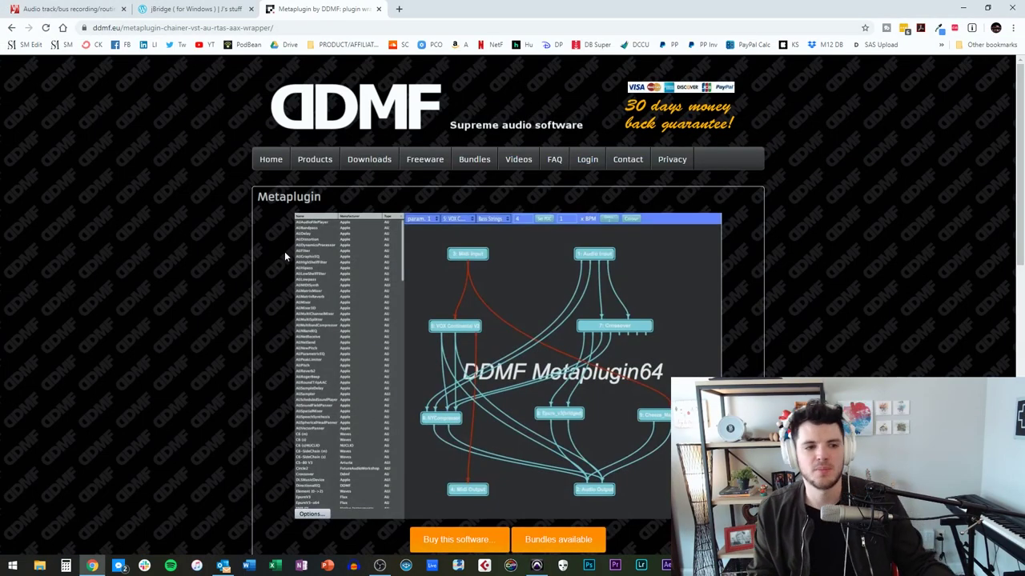
pyautogui.scroll(-1, 251, 249)
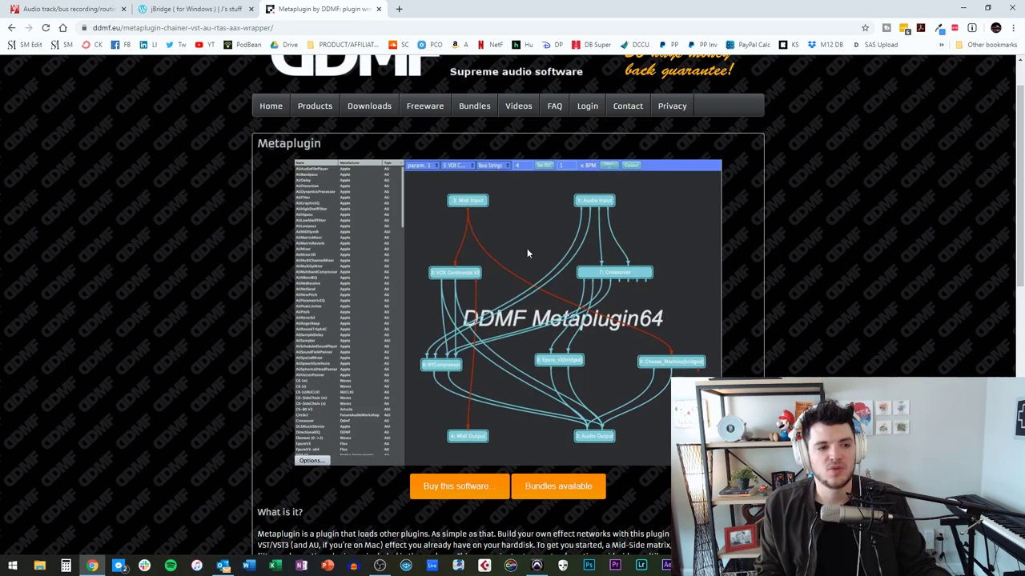
pyautogui.scroll(-10, 453, 371)
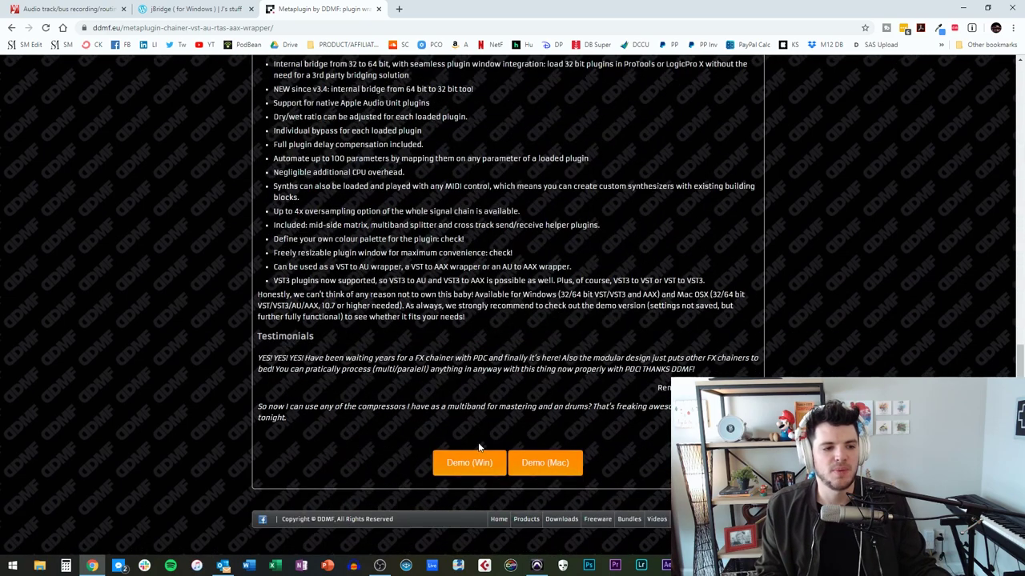
pyautogui.scroll(10, 587, 268)
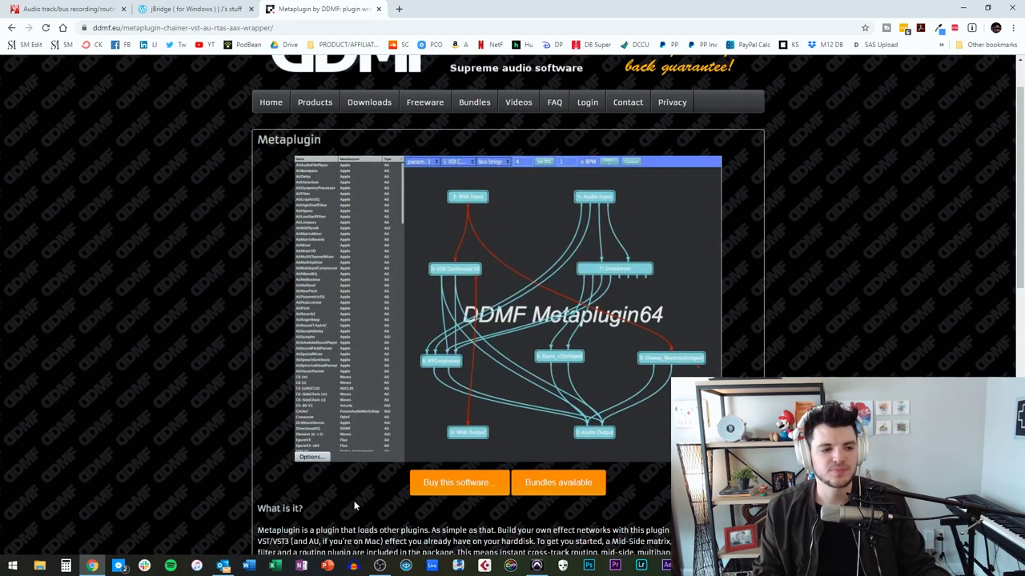
pyautogui.scroll(1, 479, 251)
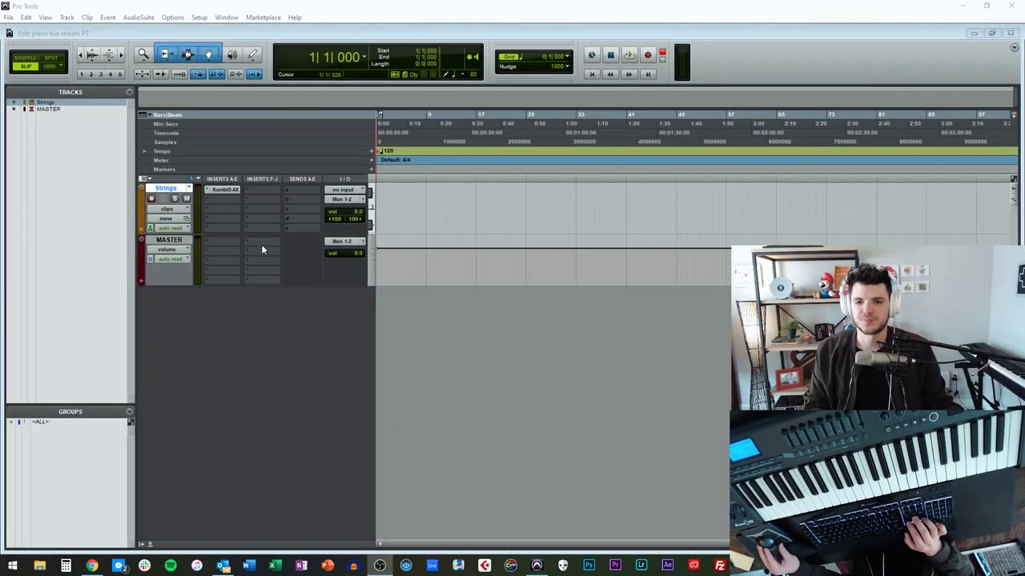
# - Add multichannel plug-in > Wrapped plug-ins > Metaplugin (stereo) to MASTER's first insert
pyautogui.click(269, 267)
pyautogui.click(190, 243)
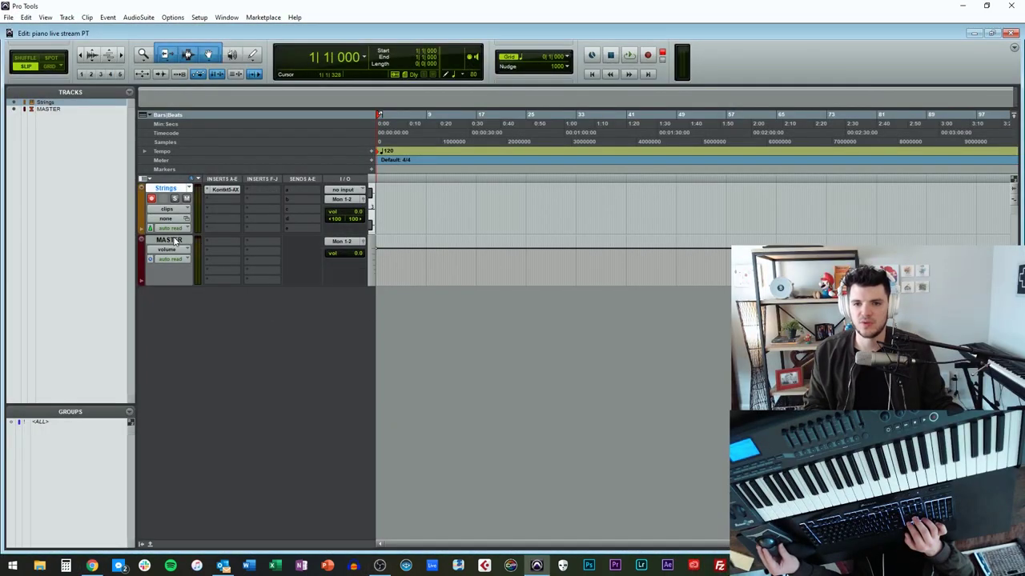
pyautogui.click(188, 241)
pyautogui.click(216, 237)
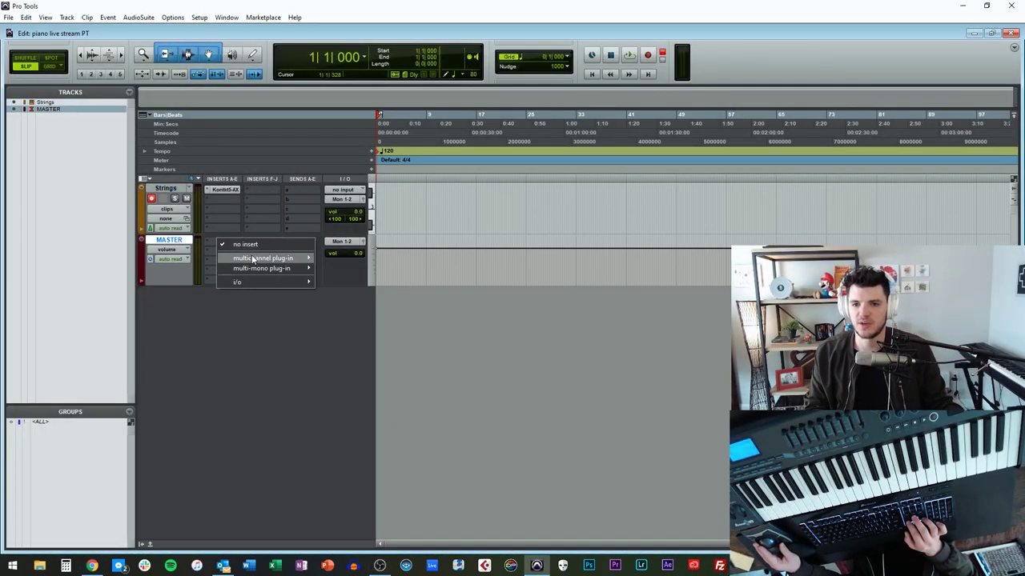
pyautogui.moveTo(256, 257)
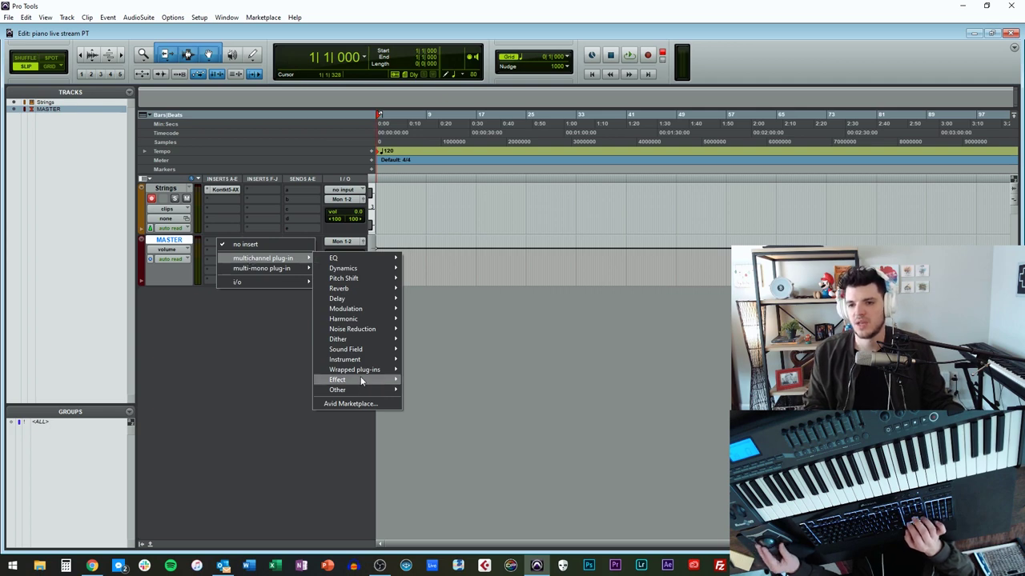
pyautogui.moveTo(360, 370)
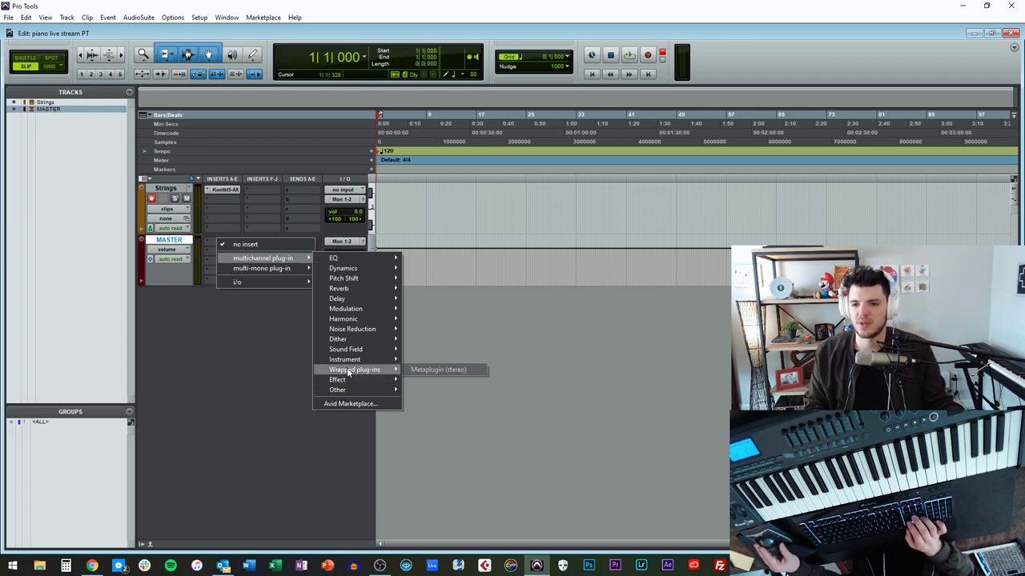
pyautogui.click(429, 370)
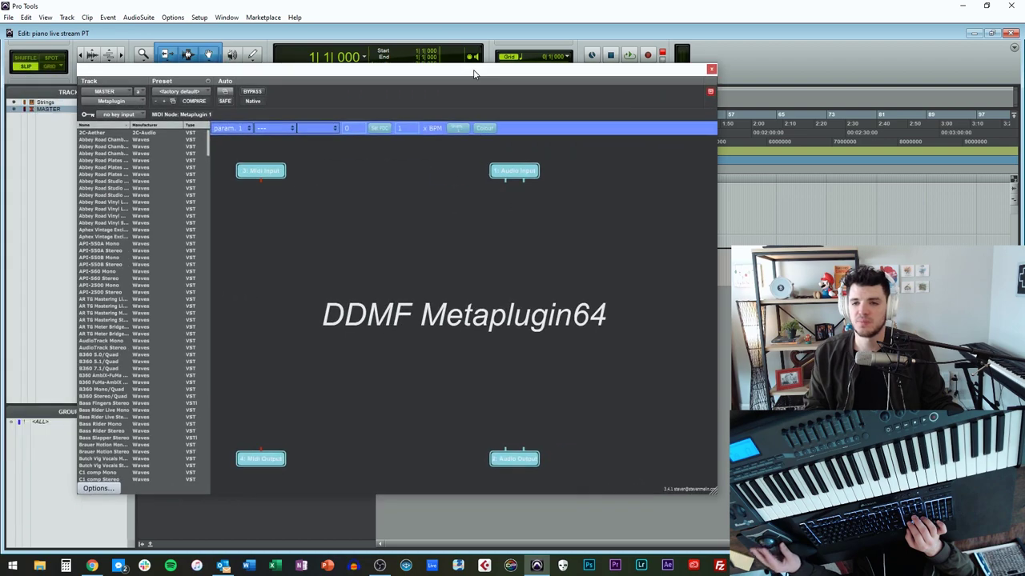
# - Bring the Metaplugin window into view and add a VoxengoRecorder.64 node to the canvas
pyautogui.moveTo(472, 70)
pyautogui.mouseDown()
pyautogui.moveTo(525, 44)
pyautogui.moveTo(697, 29)
pyautogui.moveTo(556, 20)
pyautogui.mouseUp()
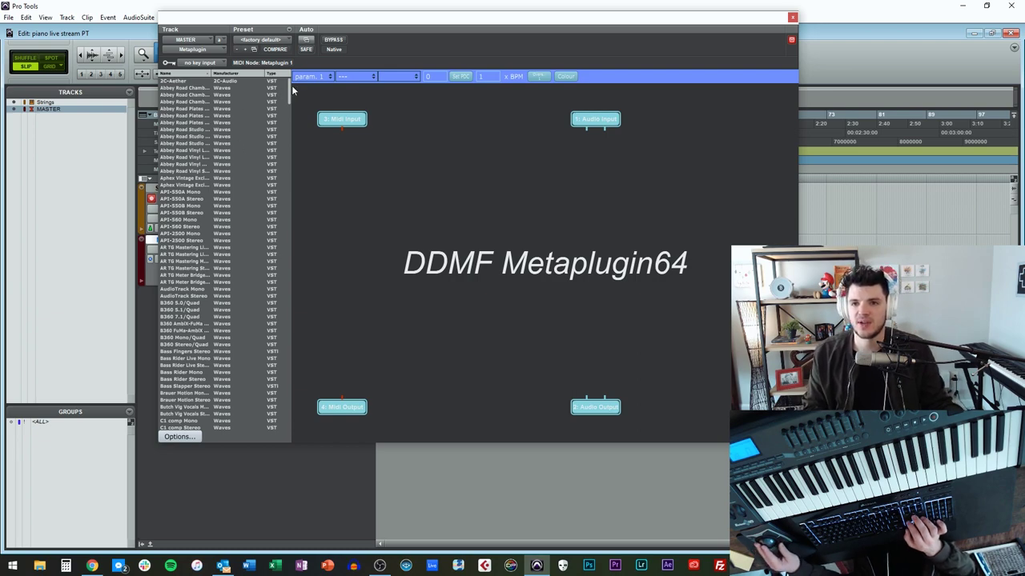
pyautogui.moveTo(291, 85); pyautogui.dragTo(289, 348)
pyautogui.scroll(10, 206, 133)
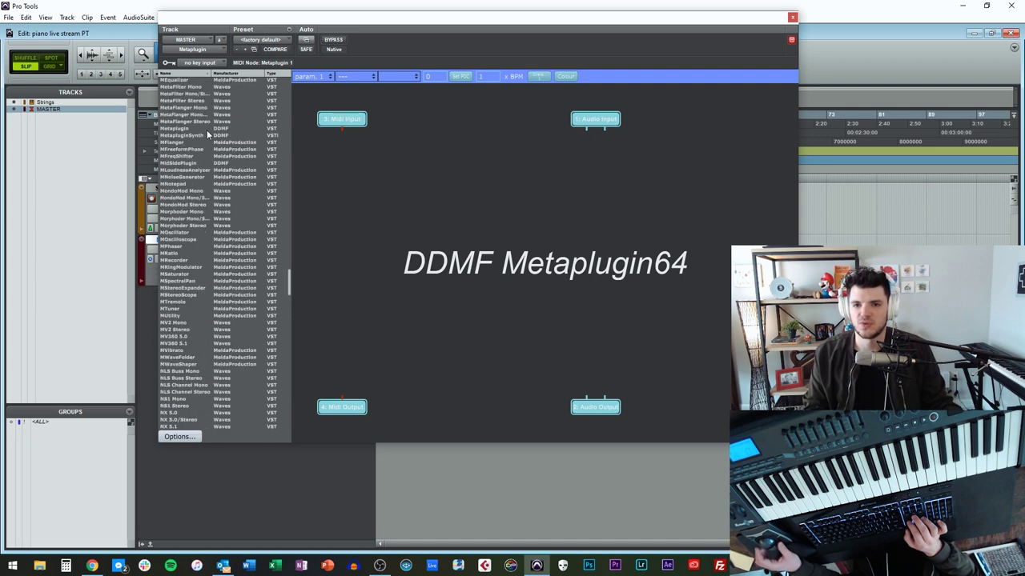
pyautogui.scroll(-15, 207, 130)
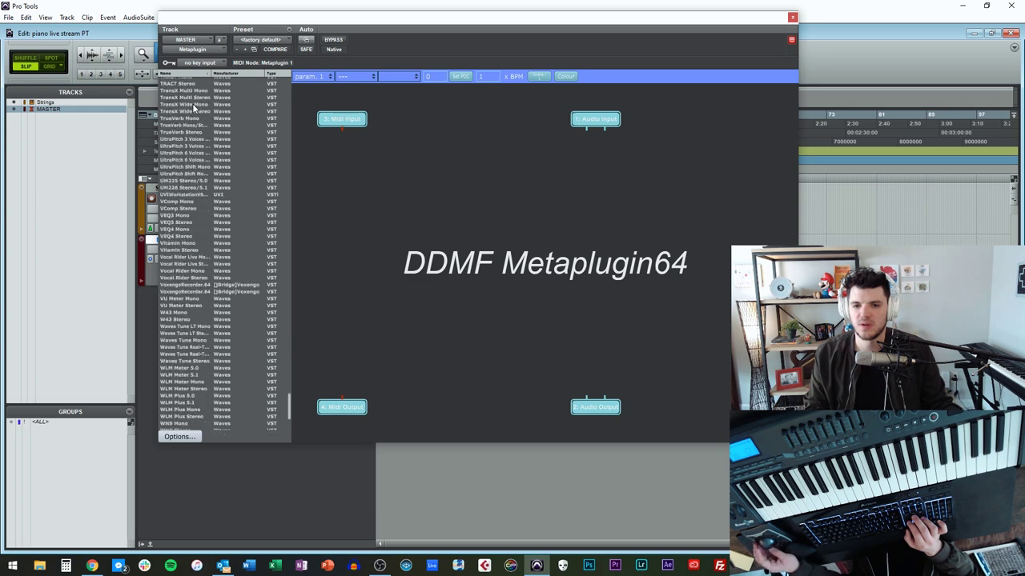
pyautogui.click(181, 286)
pyautogui.moveTo(369, 278); pyautogui.dragTo(606, 218)
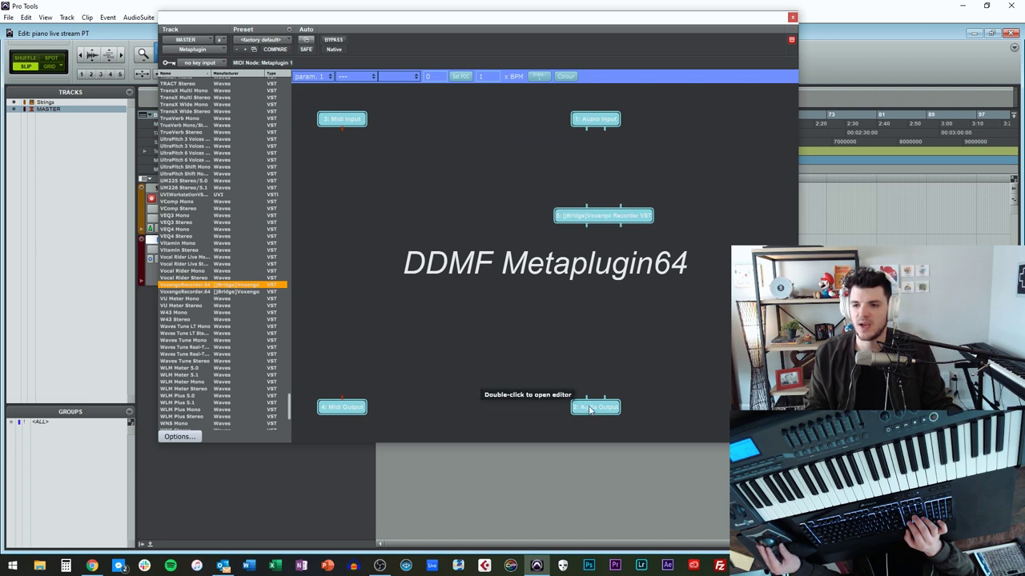
# - Arrange the nodes and wire Audio Input into the recorder and both recorder outputs to Audio Output
pyautogui.moveTo(591, 409); pyautogui.dragTo(594, 337)
pyautogui.moveTo(617, 124); pyautogui.dragTo(618, 148)
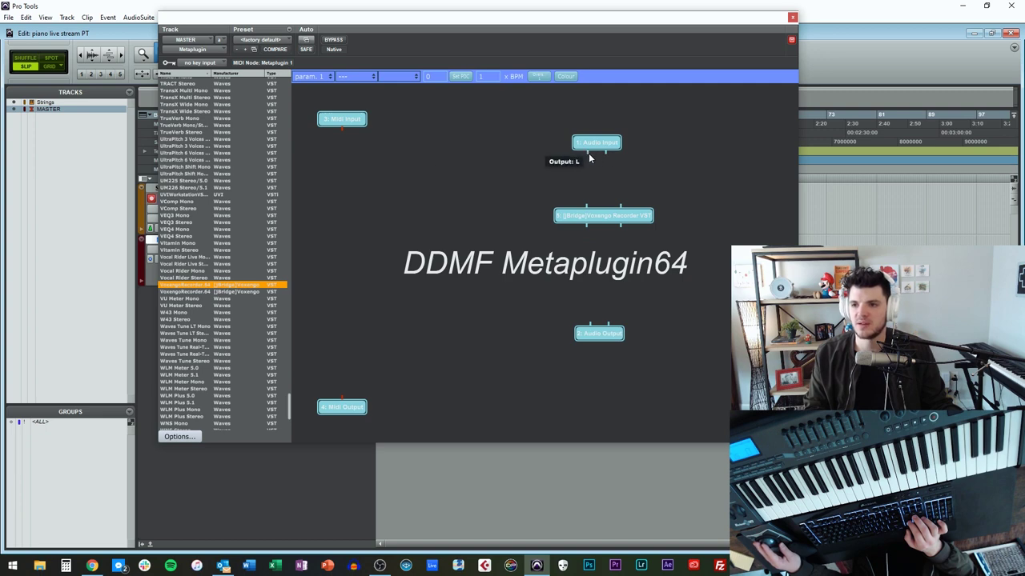
pyautogui.moveTo(588, 152); pyautogui.dragTo(620, 212)
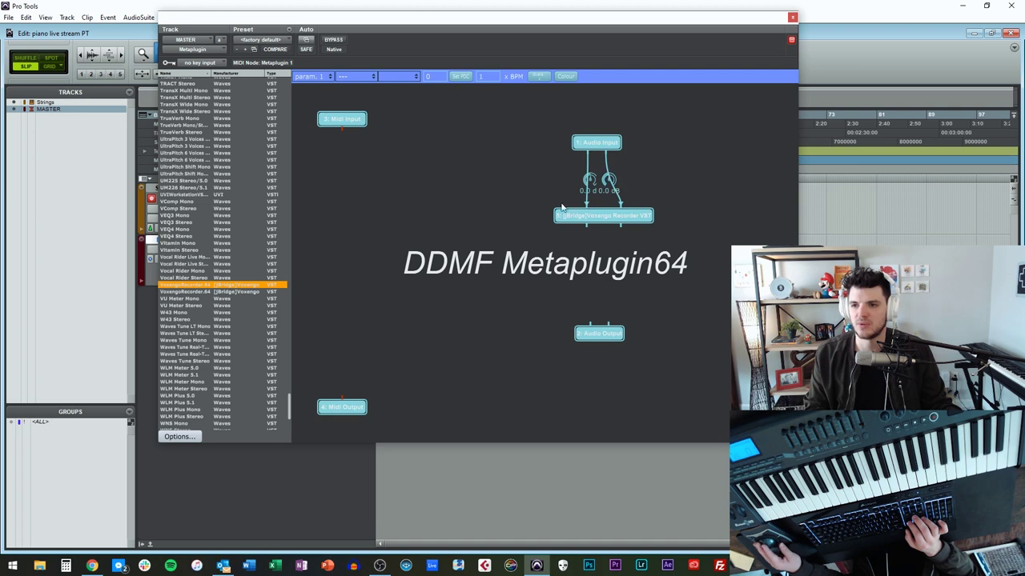
pyautogui.moveTo(586, 229); pyautogui.dragTo(591, 331)
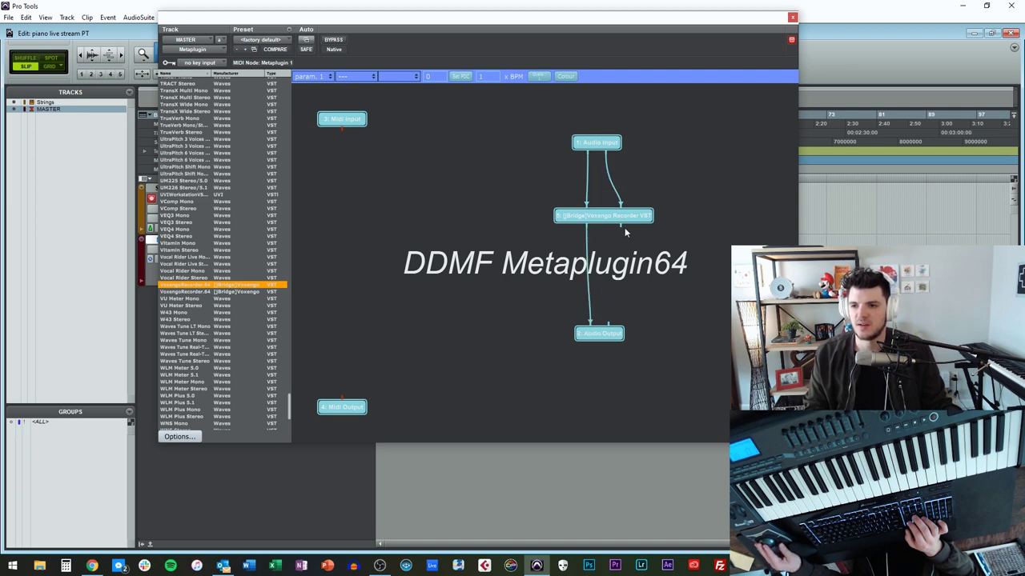
pyautogui.moveTo(622, 226); pyautogui.dragTo(607, 323)
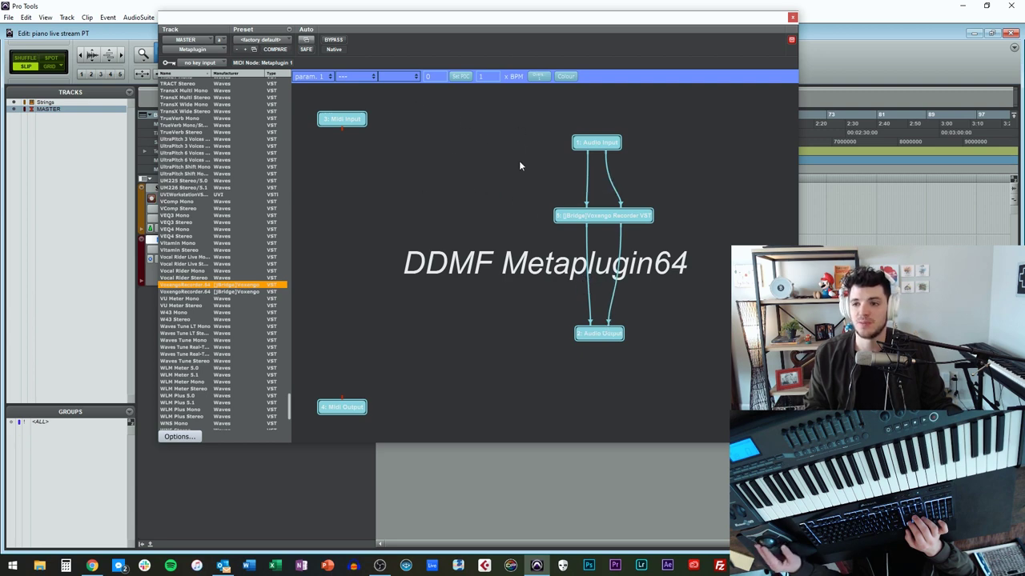
# - Set Voxengo Recorder to output to the Focusrite USB MME device at 24-bit depth
pyautogui.doubleClick(608, 216)
pyautogui.click(358, 143)
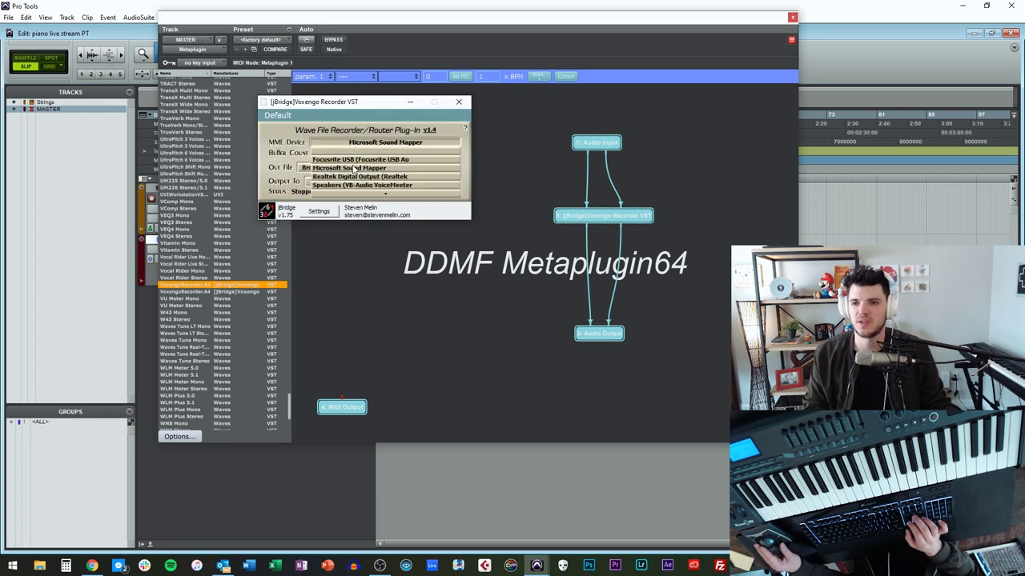
pyautogui.click(349, 161)
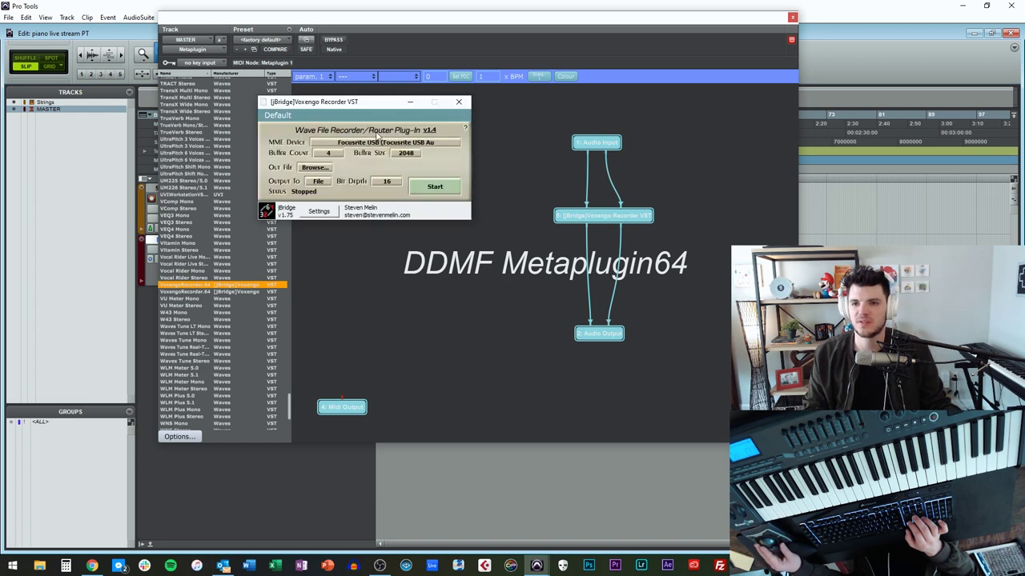
pyautogui.click(317, 182)
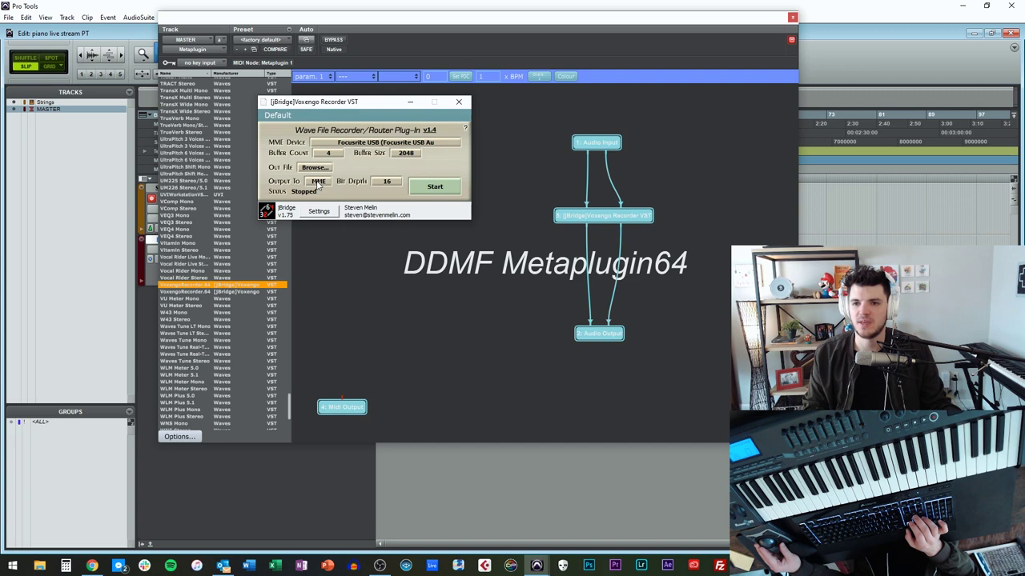
pyautogui.click(383, 183)
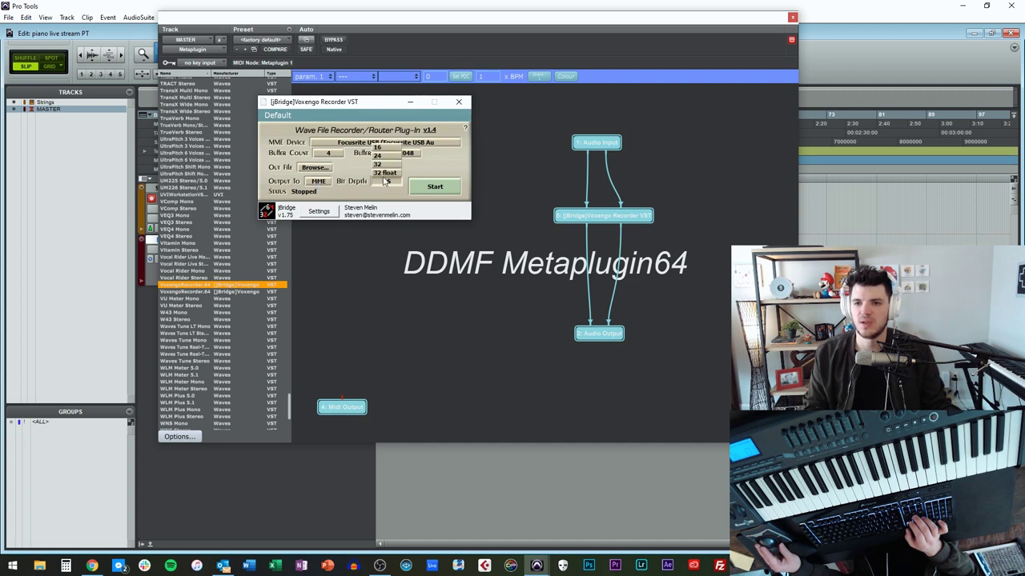
pyautogui.click(379, 156)
# - Start the recorder's routing to the device and close the Metaplugin window
pyautogui.click(432, 187)
pyautogui.click(558, 95)
pyautogui.click(793, 18)
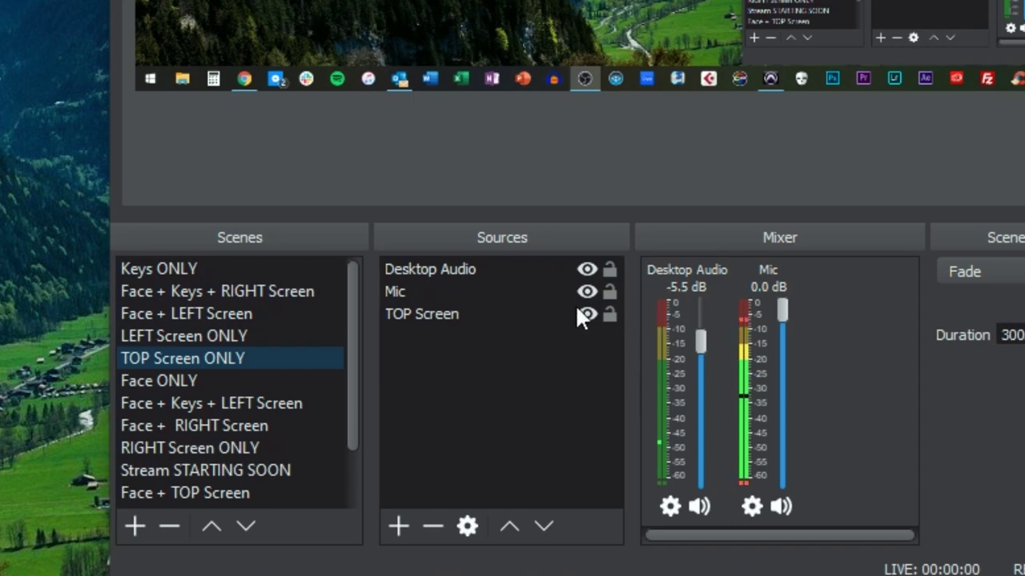
# - Switch OBS to the Face + Keys + RIGHT Screen scene
pyautogui.click(234, 291)
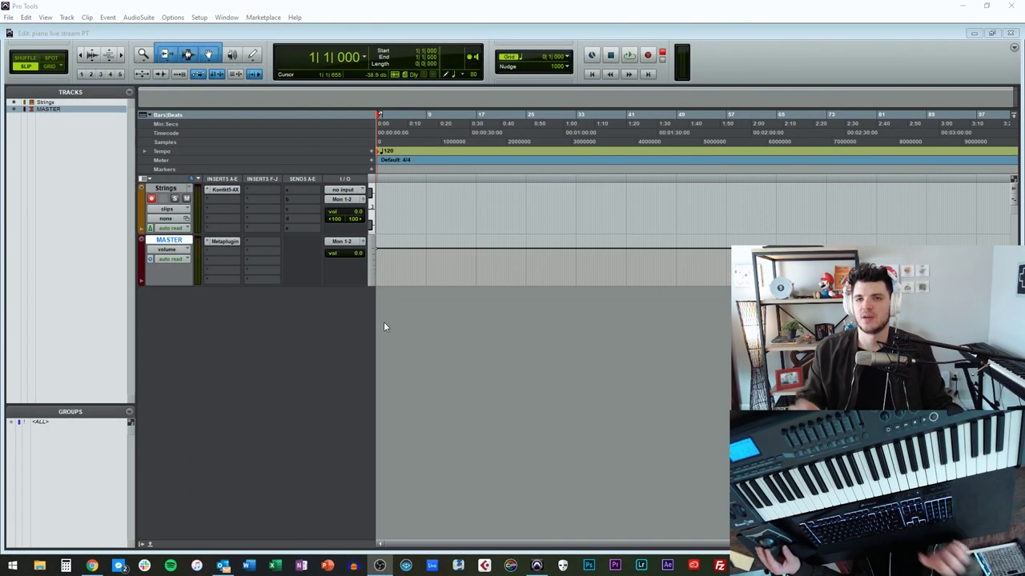